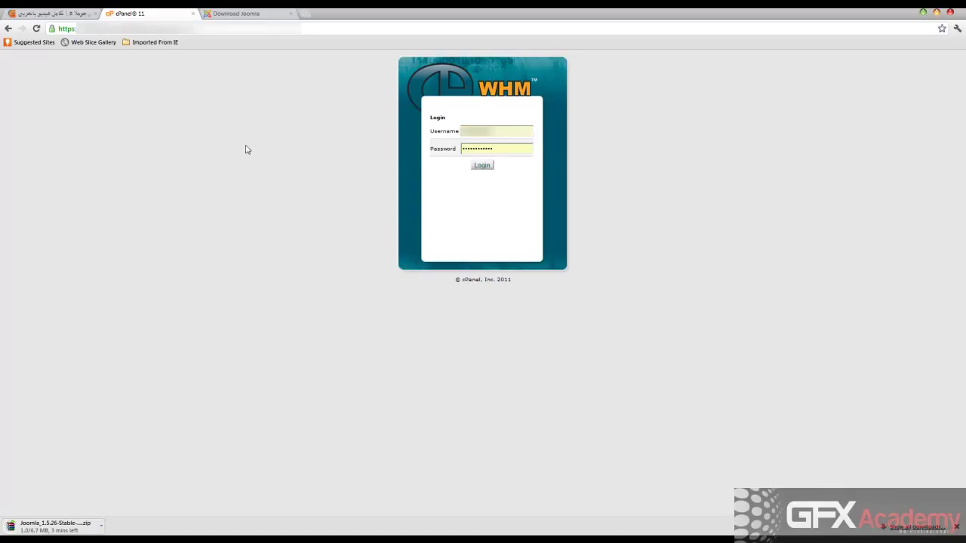
Enter the server's WHM username and password and submit the login form.
{"action": "left_click", "coordinate": [500, 147]}
{"action": "left_click", "coordinate": [481, 166]}
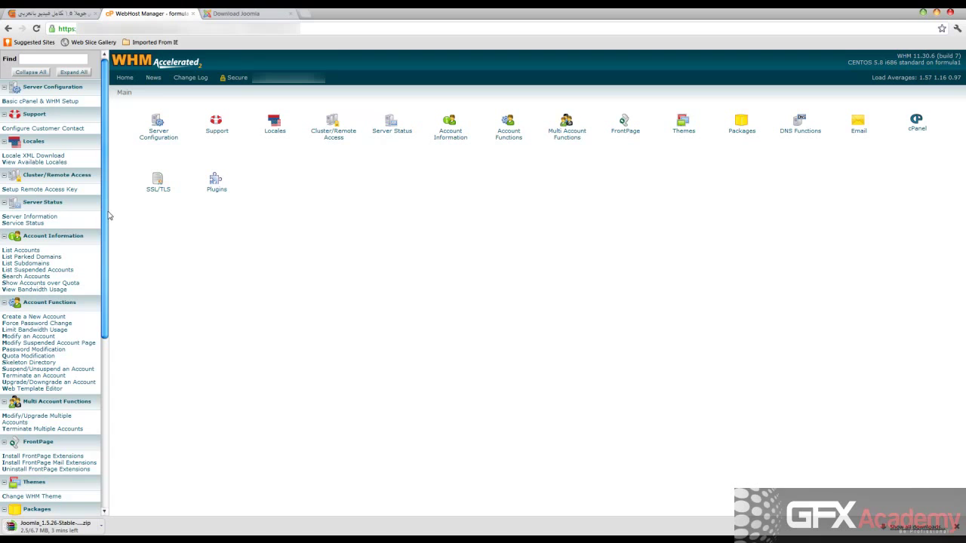
Go to Account Functions and bring up the Create a New Account form.
{"action": "left_click_drag", "start_coordinate": [106, 219], "coordinate": [117, 211]}
{"action": "left_click", "coordinate": [508, 141]}
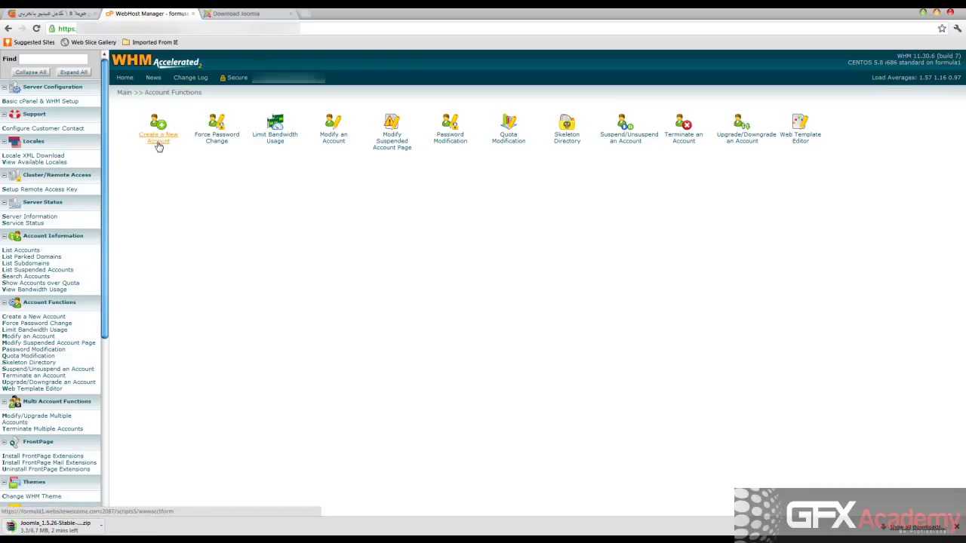
{"action": "left_click", "coordinate": [158, 143]}
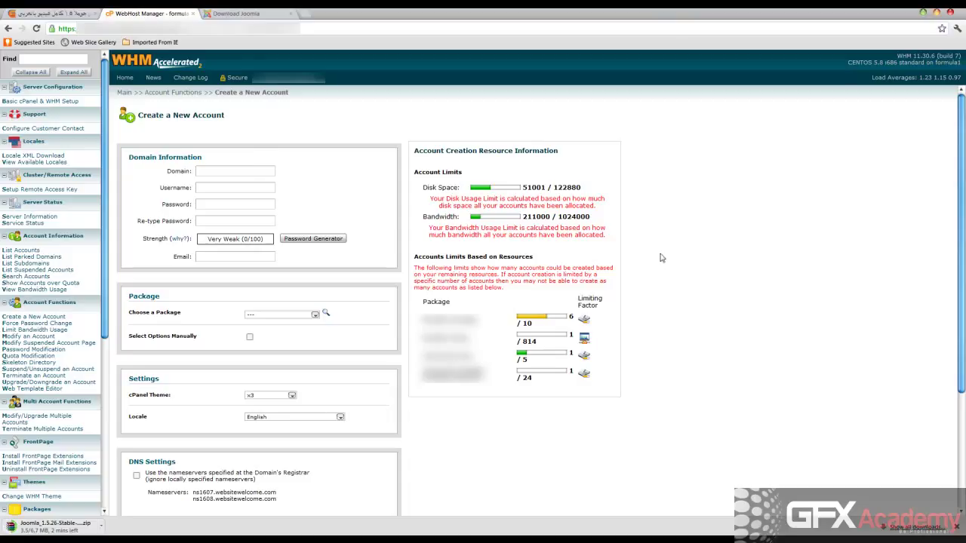
{"action": "left_click", "coordinate": [247, 172]}
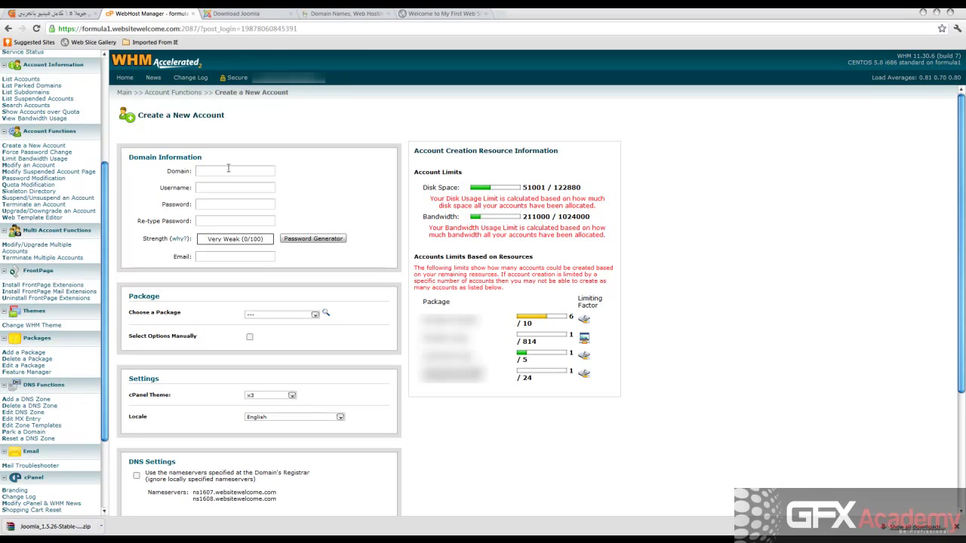
{"action": "left_click", "coordinate": [225, 170]}
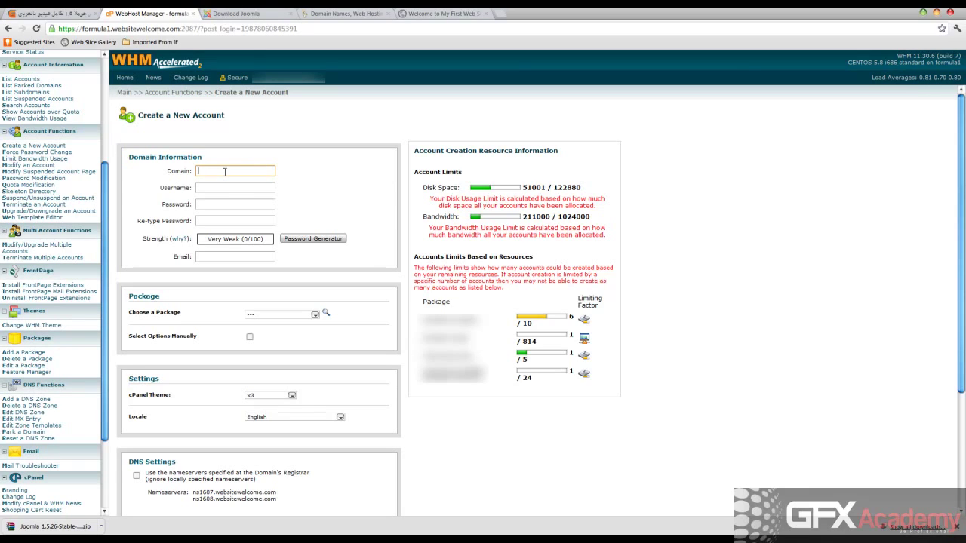
{"action": "type", "text": "http://advcluster.com/"}
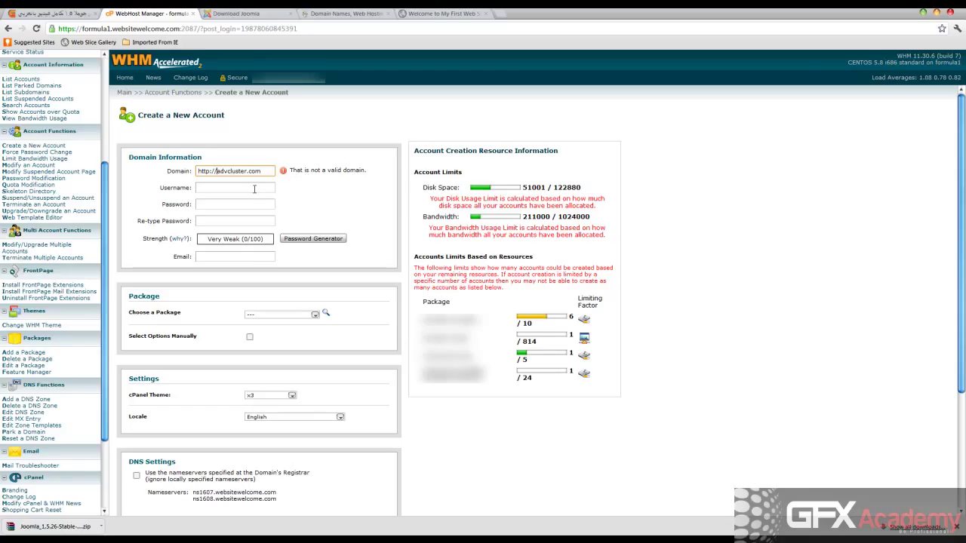
{"action": "key", "text": "BackSpace"}
{"action": "key", "text": "BackSpace"}
{"action": "key", "text": "BackSpace"}
{"action": "key", "text": "BackSpace"}
{"action": "key", "text": "BackSpace"}
{"action": "key", "text": "BackSpace"}
{"action": "key", "text": "BackSpace"}
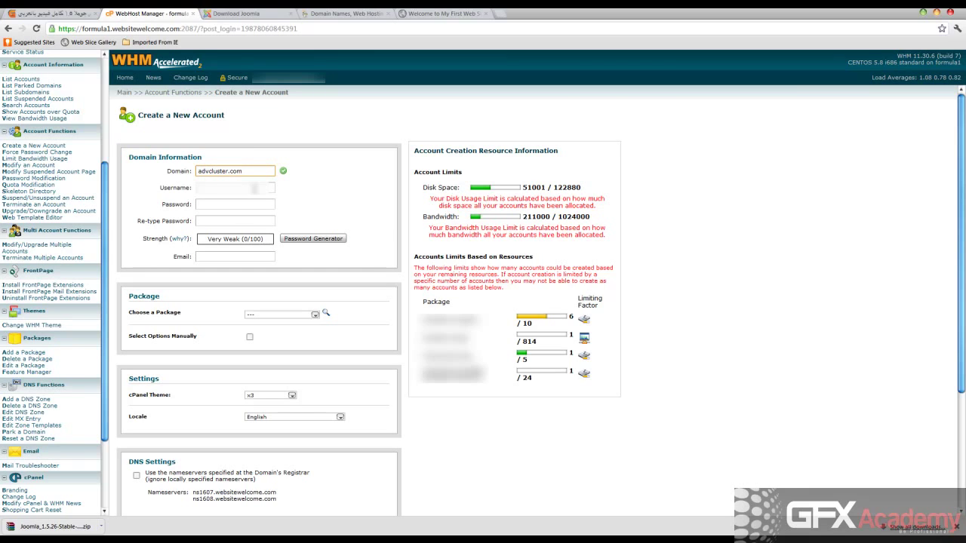
{"action": "key", "text": "Tab"}
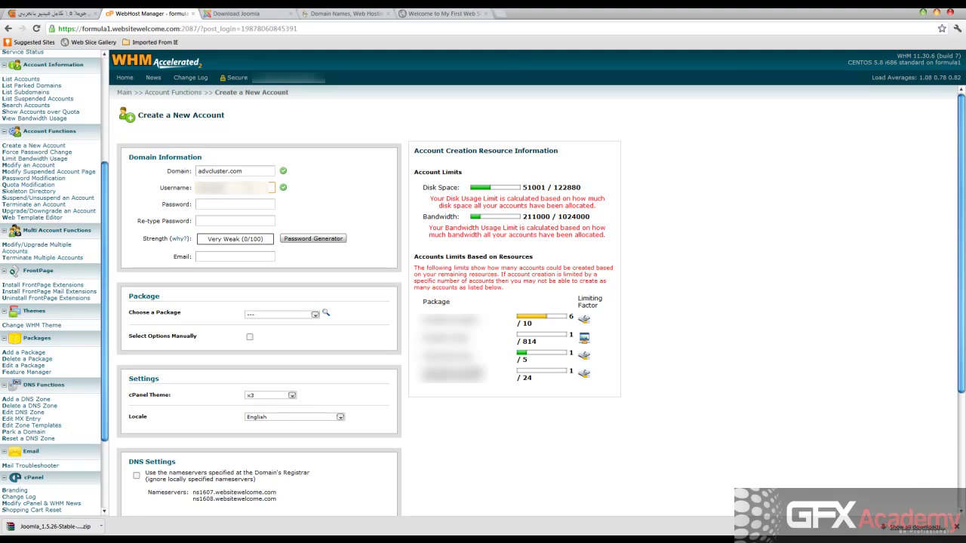
{"action": "left_click", "coordinate": [199, 172]}
{"action": "type", "text": "www."}
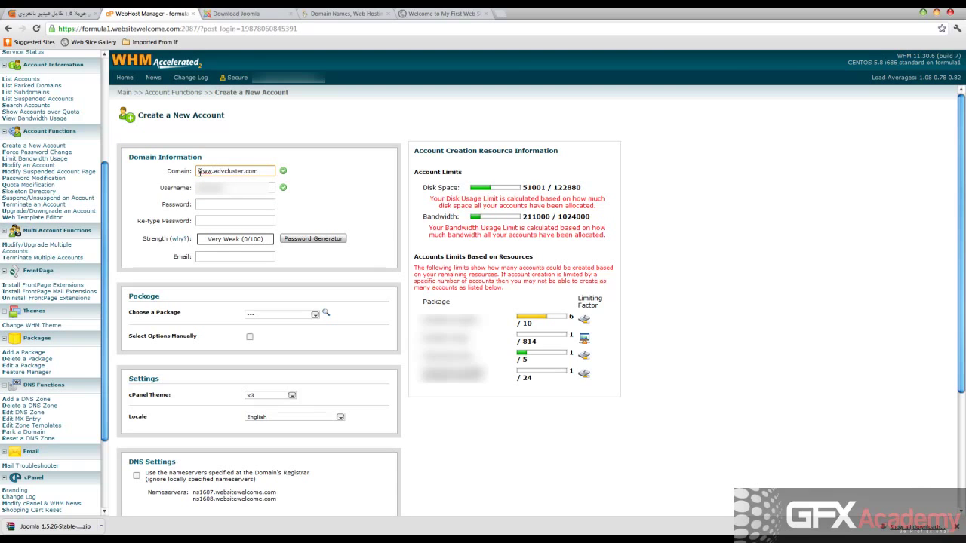
{"action": "key", "text": "Tab"}
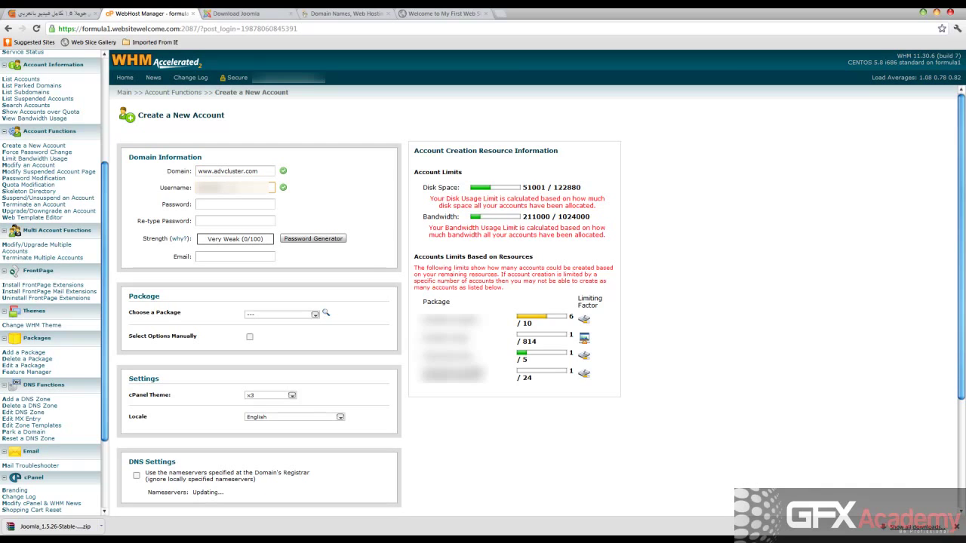
{"action": "left_click", "coordinate": [215, 171]}
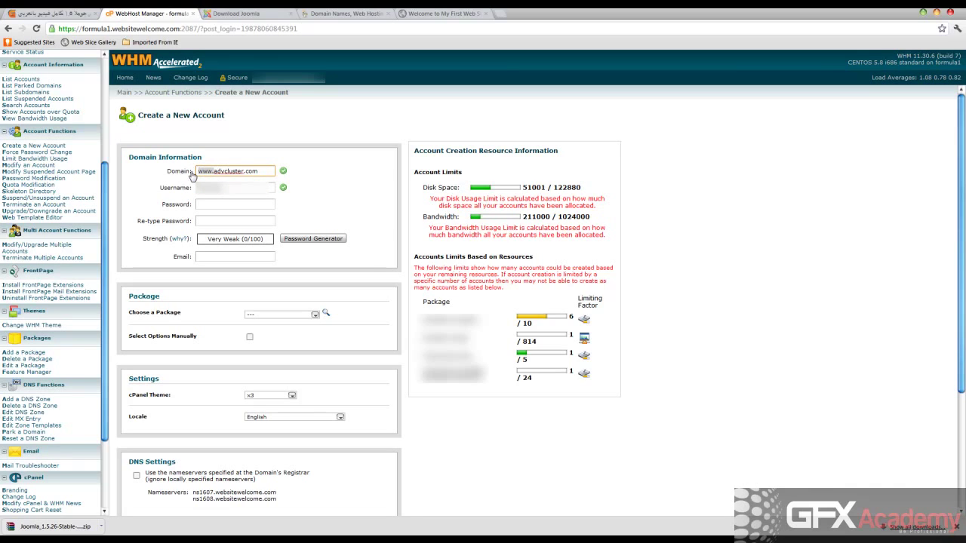
{"action": "key", "text": "Delete"}
{"action": "key", "text": "Tab"}
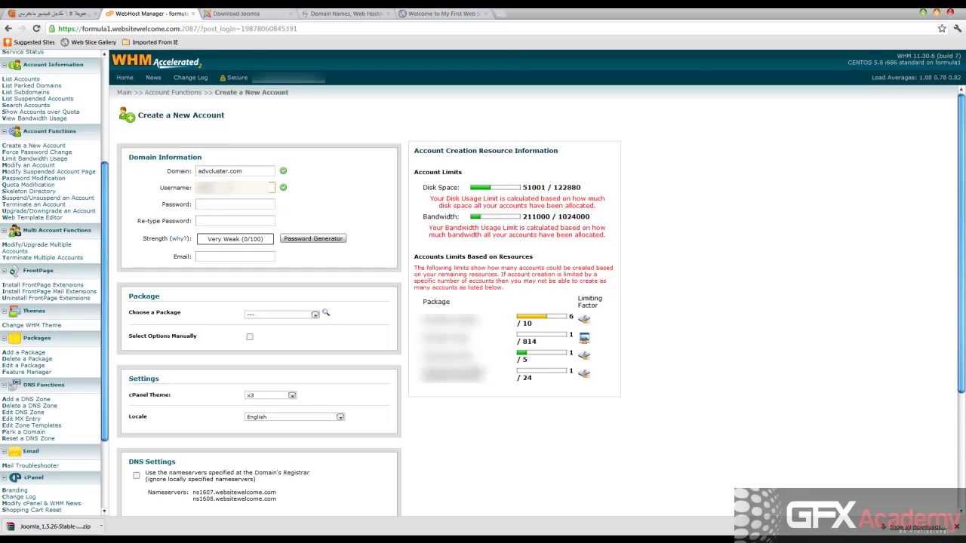
Enter and confirm a Very Strong account password.
{"action": "left_click", "coordinate": [211, 203]}
{"action": "type", "text": "•••••••••••"}
{"action": "left_click", "coordinate": [242, 218]}
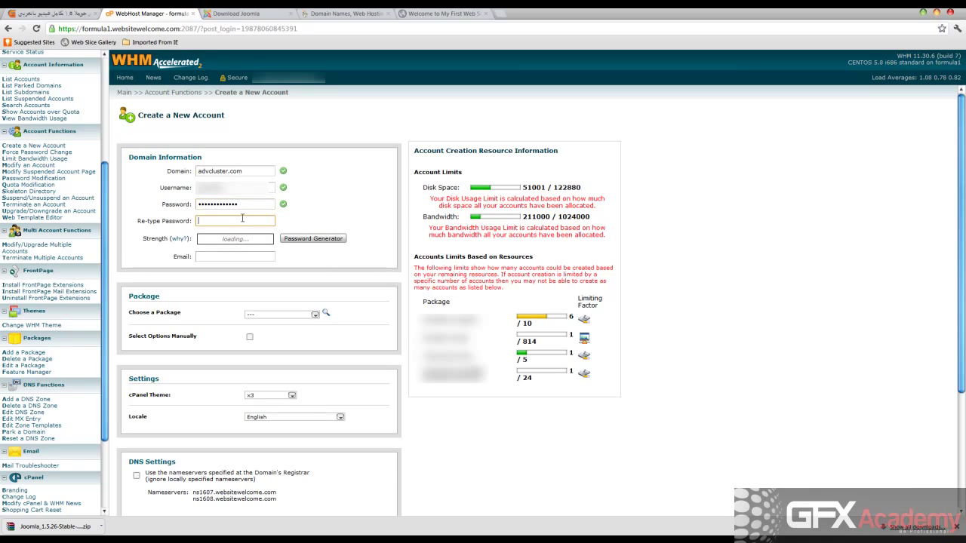
{"action": "type", "text": "•••••••••••"}
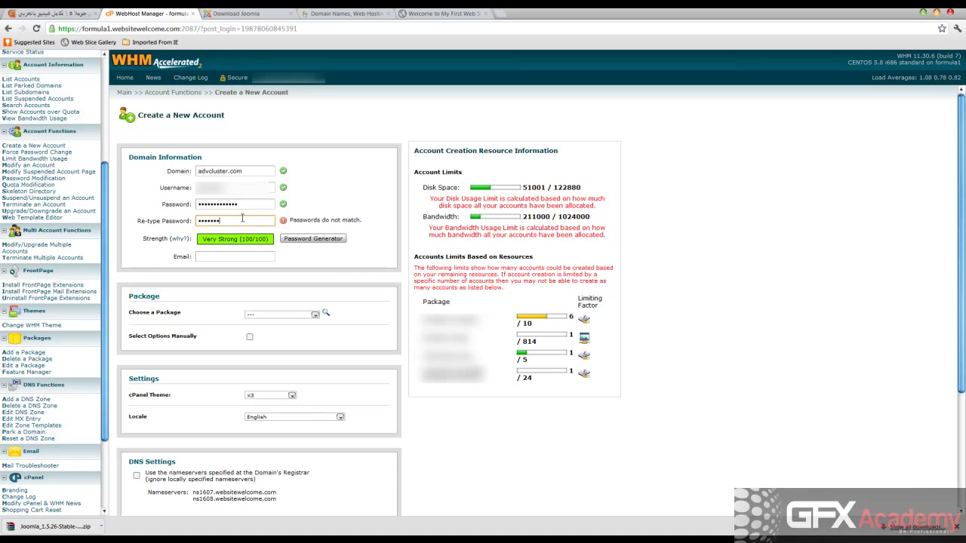
{"action": "type", "text": "•••"}
Fill in the account's contact e-mail address.
{"action": "left_click", "coordinate": [223, 256]}
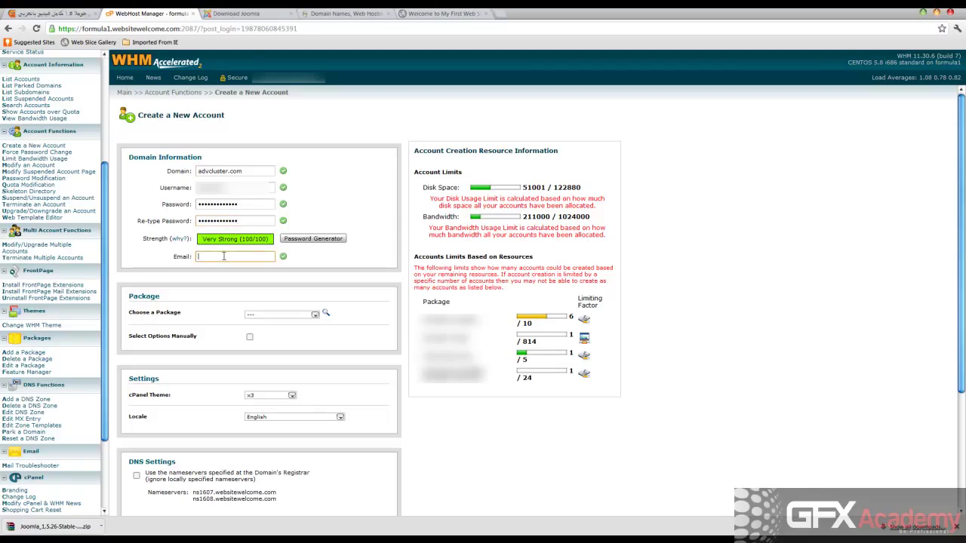
{"action": "left_click", "coordinate": [166, 261]}
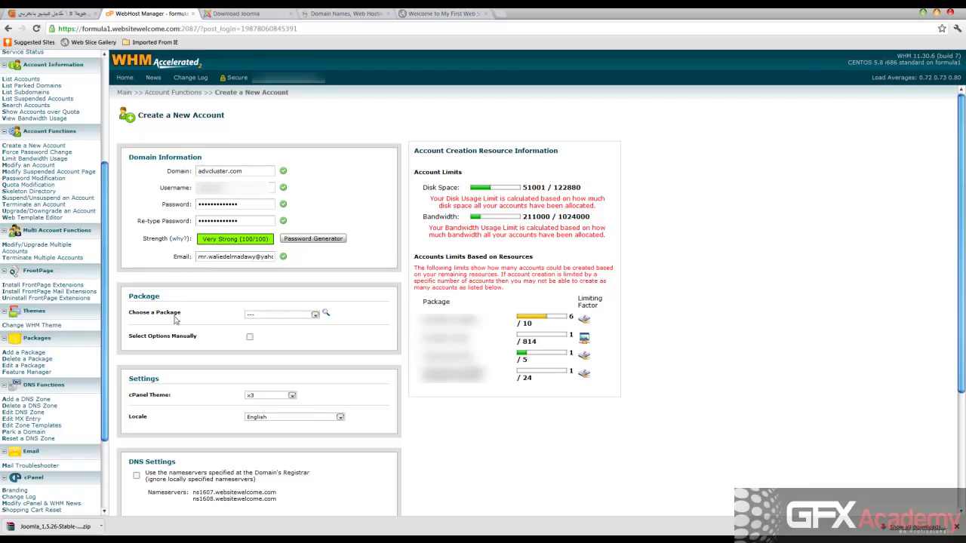
Pick a hosting package for the account and switch to Select Options Manually.
{"action": "mouse_move", "coordinate": [171, 320]}
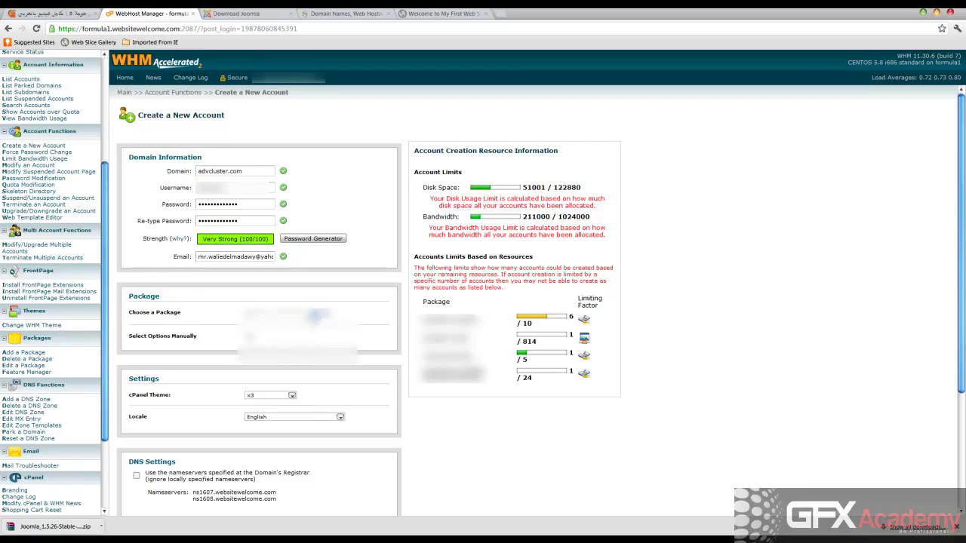
{"action": "left_click", "coordinate": [314, 320]}
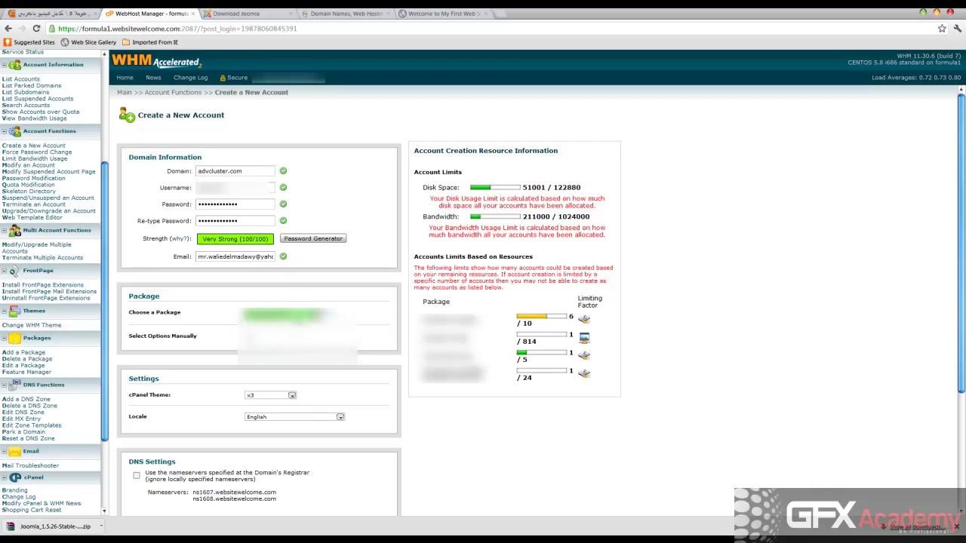
{"action": "left_click", "coordinate": [294, 320]}
{"action": "scroll", "coordinate": [226, 287], "scroll_direction": "down", "scroll_amount": 1}
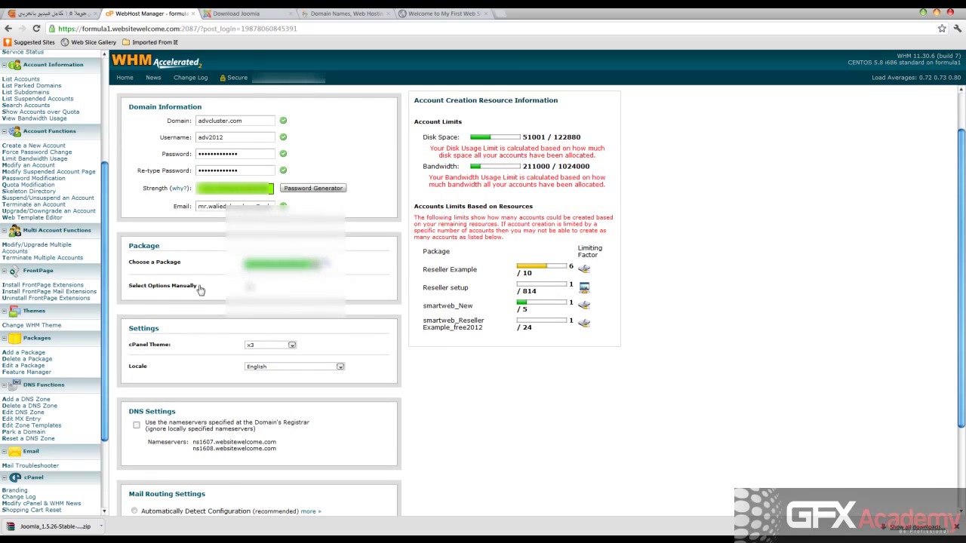
{"action": "scroll", "coordinate": [153, 293], "scroll_direction": "down", "scroll_amount": 1}
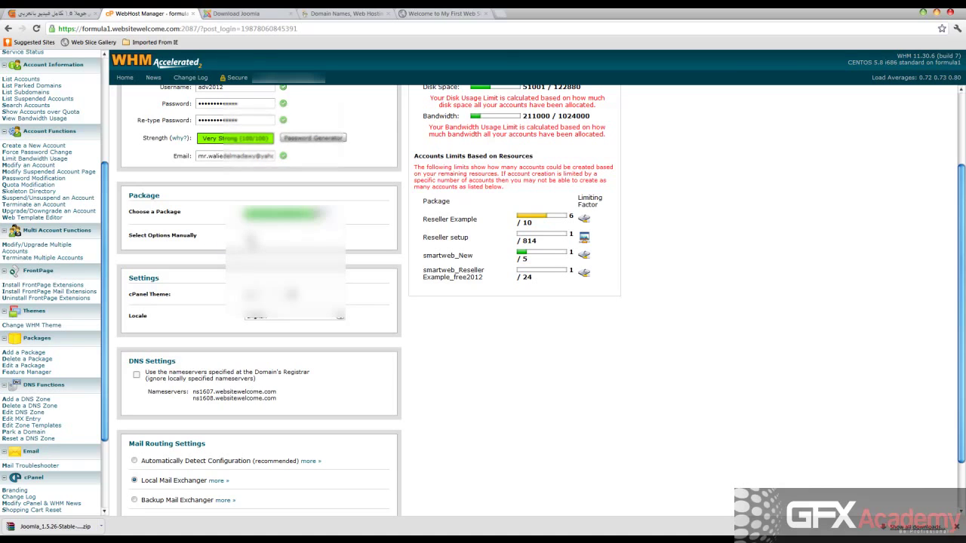
{"action": "left_click", "coordinate": [250, 236]}
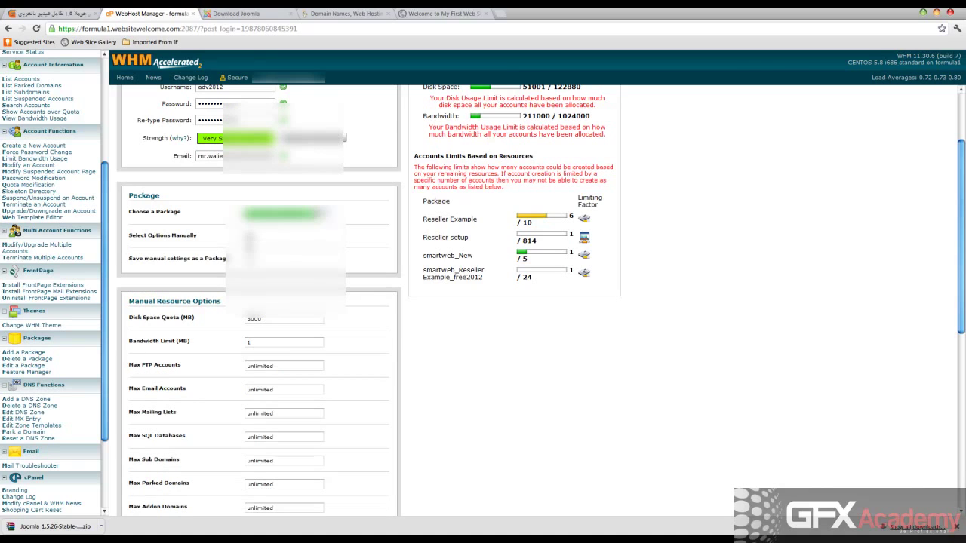
Enter a 1000 MB disk quota and a bandwidth limit of 5.
{"action": "scroll", "coordinate": [403, 276], "scroll_direction": "down", "scroll_amount": 1}
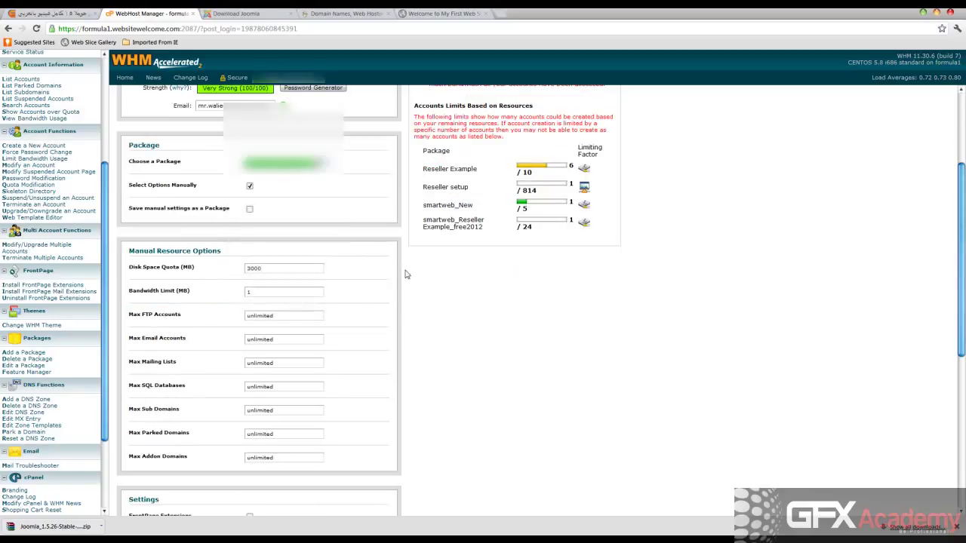
{"action": "scroll", "coordinate": [218, 274], "scroll_direction": "down", "scroll_amount": 1}
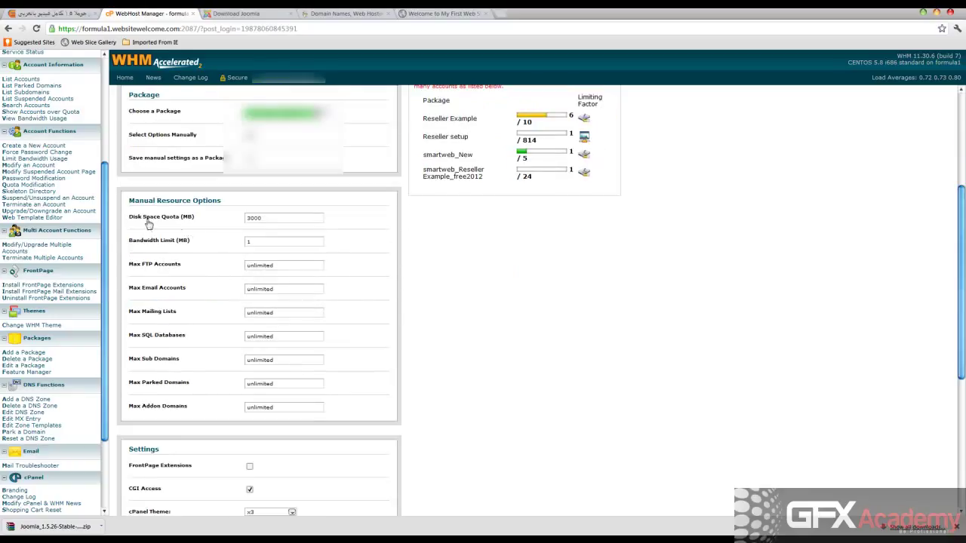
{"action": "double_click", "coordinate": [249, 220]}
{"action": "type", "text": "1000"}
{"action": "left_click_drag", "start_coordinate": [262, 244], "coordinate": [223, 245]}
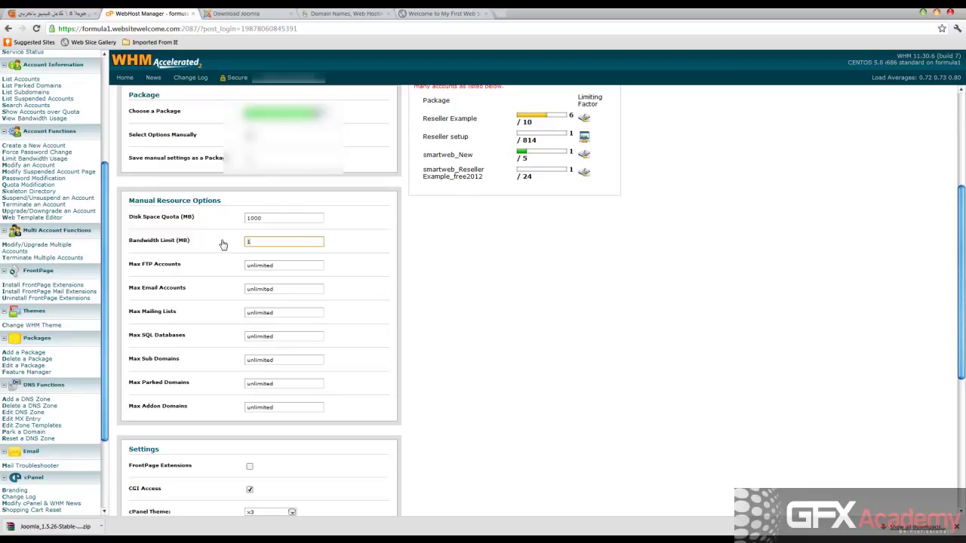
{"action": "type", "text": "5"}
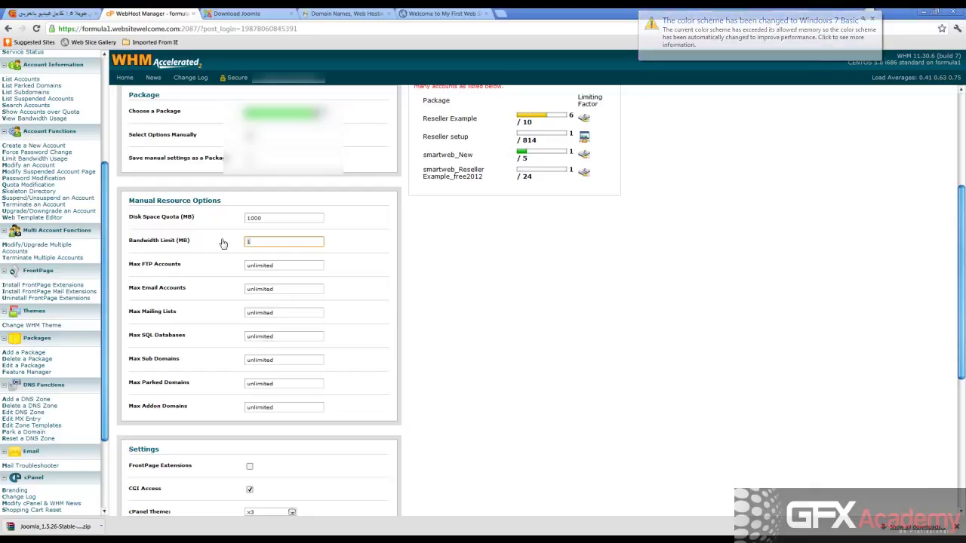
{"action": "left_click", "coordinate": [448, 231]}
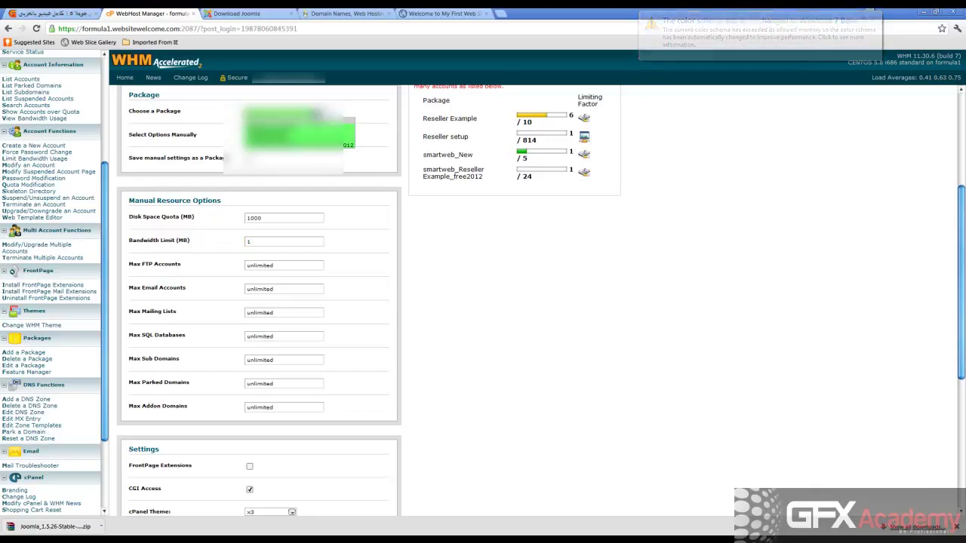
Re-pick the package, then set bandwidth to 10000 MB and disk quota to 1000 MB.
{"action": "left_click", "coordinate": [287, 183]}
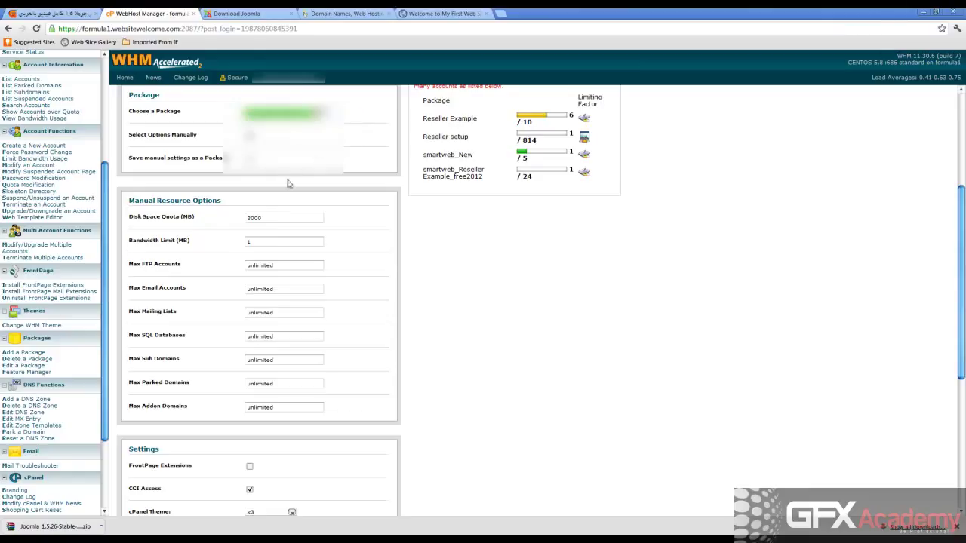
{"action": "left_click", "coordinate": [266, 241]}
{"action": "type", "text": "10000"}
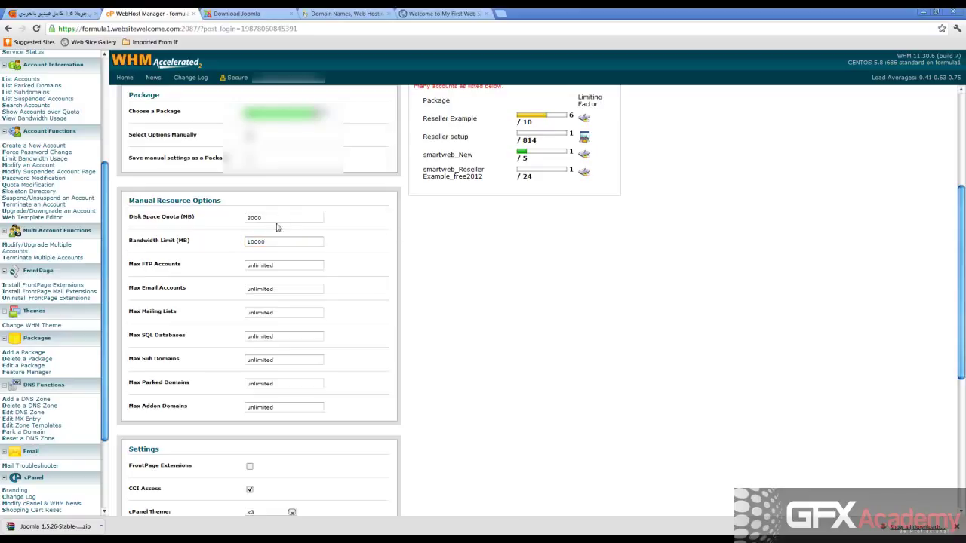
{"action": "left_click_drag", "start_coordinate": [278, 218], "coordinate": [243, 220]}
{"action": "type", "text": "1000"}
{"action": "left_click", "coordinate": [455, 226]}
Confirm the FTP, e-mail, mailing list and SQL database limits stay unlimited.
{"action": "left_click_drag", "start_coordinate": [277, 265], "coordinate": [243, 267]}
{"action": "left_click", "coordinate": [281, 288]}
{"action": "left_click_drag", "start_coordinate": [281, 288], "coordinate": [236, 316]}
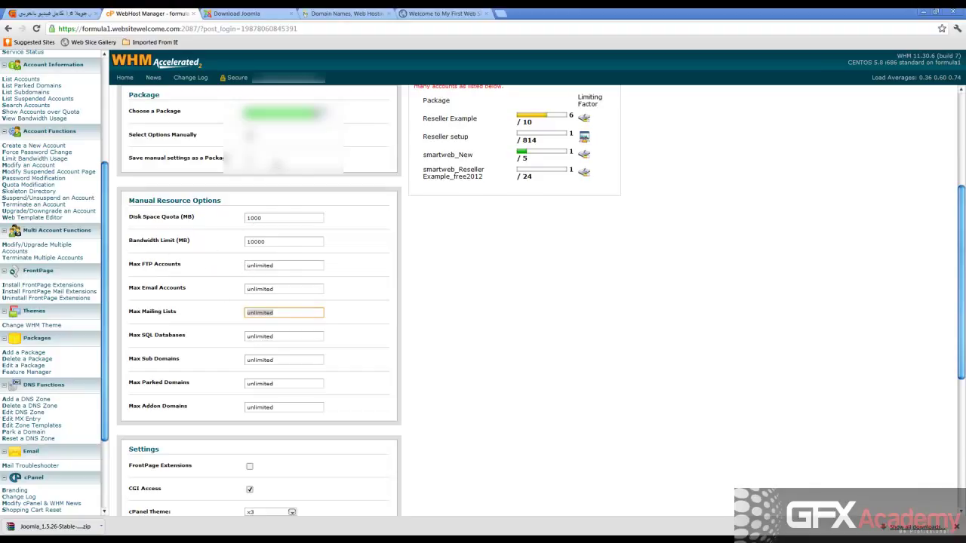
{"action": "left_click", "coordinate": [437, 259]}
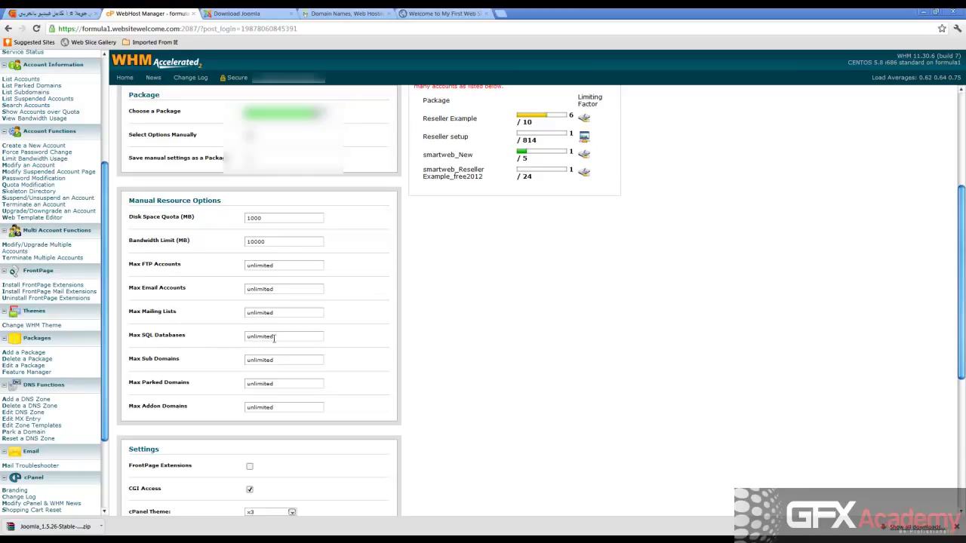
{"action": "left_click_drag", "start_coordinate": [275, 339], "coordinate": [243, 341]}
{"action": "left_click", "coordinate": [284, 337]}
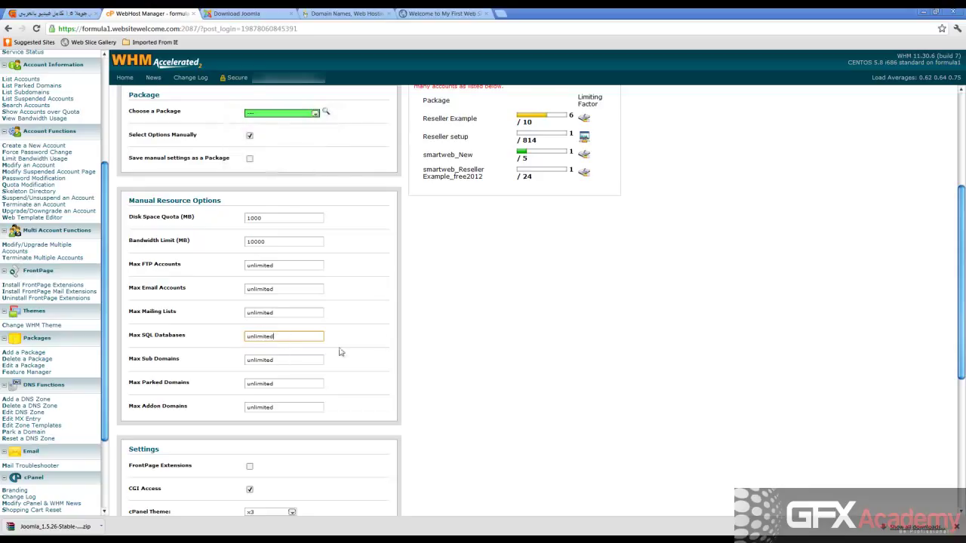
Enable FrontPage Extensions and keep English as the account's locale.
{"action": "left_click", "coordinate": [424, 317]}
{"action": "scroll", "coordinate": [425, 318], "scroll_direction": "down", "scroll_amount": 2}
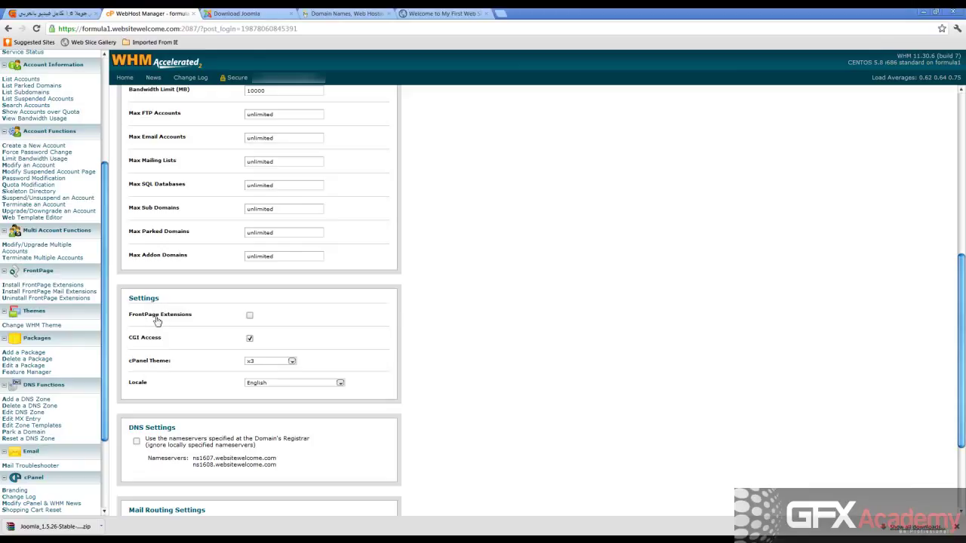
{"action": "left_click", "coordinate": [250, 316]}
{"action": "scroll", "coordinate": [433, 313], "scroll_direction": "down", "scroll_amount": 3}
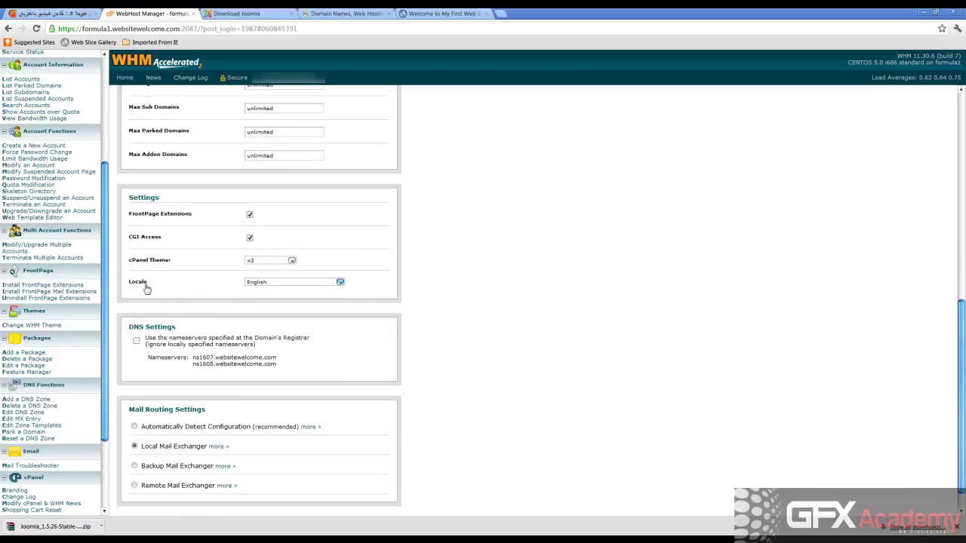
{"action": "left_click", "coordinate": [263, 286]}
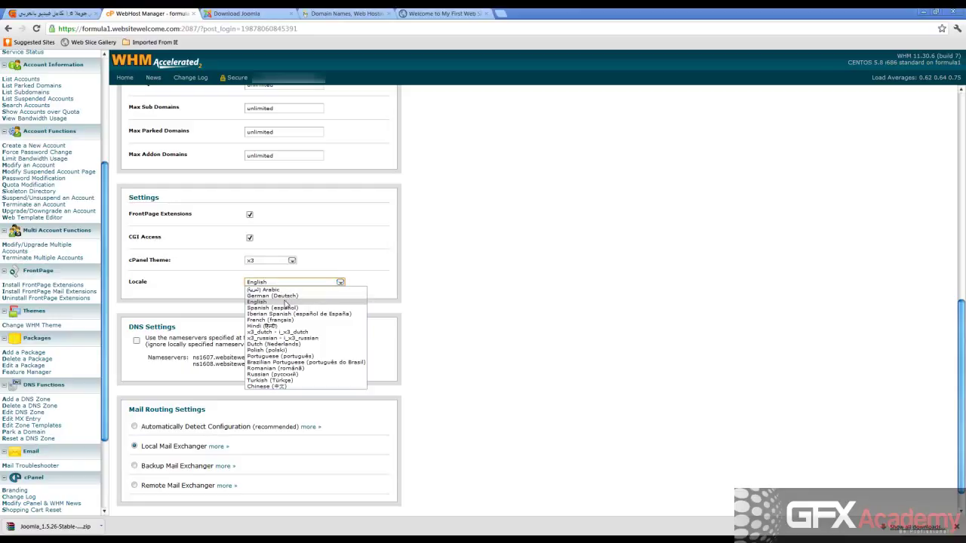
{"action": "left_click", "coordinate": [284, 303]}
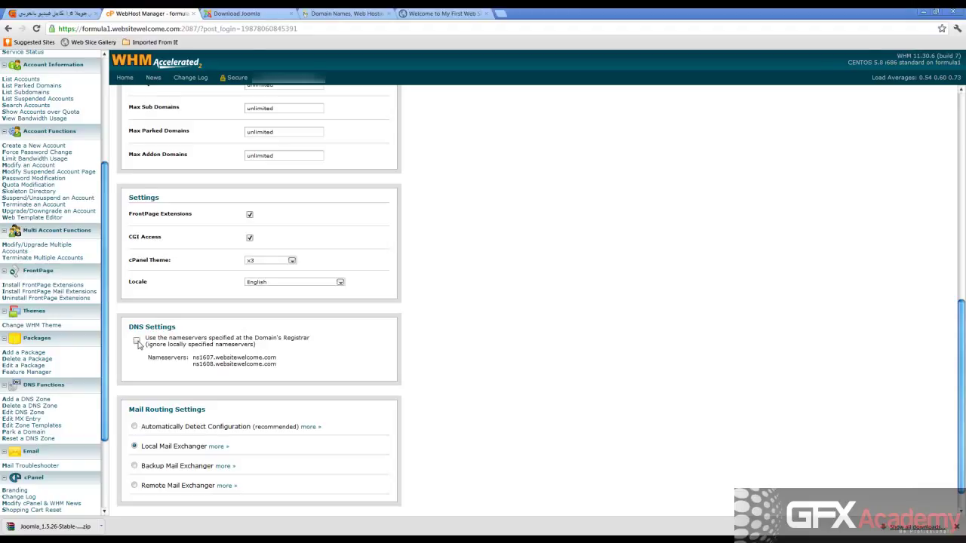
Switch DNS to the registrar's nameservers, ns52.1and1.com and ns51.1and1.com.
{"action": "left_click", "coordinate": [136, 342]}
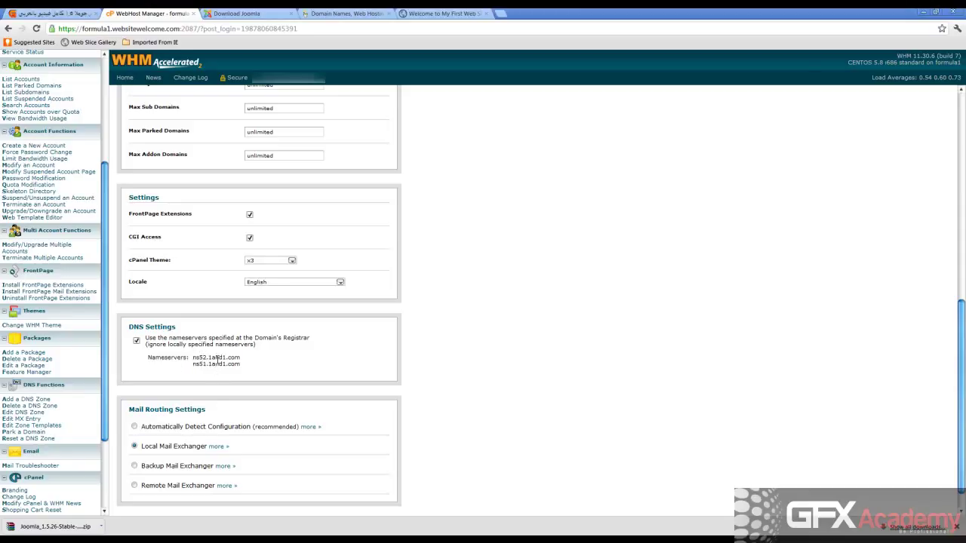
{"action": "left_click_drag", "start_coordinate": [209, 359], "coordinate": [236, 358]}
{"action": "left_click", "coordinate": [200, 357]}
In the GoDaddy tab, go to My Account and expand the Domains list.
{"action": "left_click", "coordinate": [368, 14]}
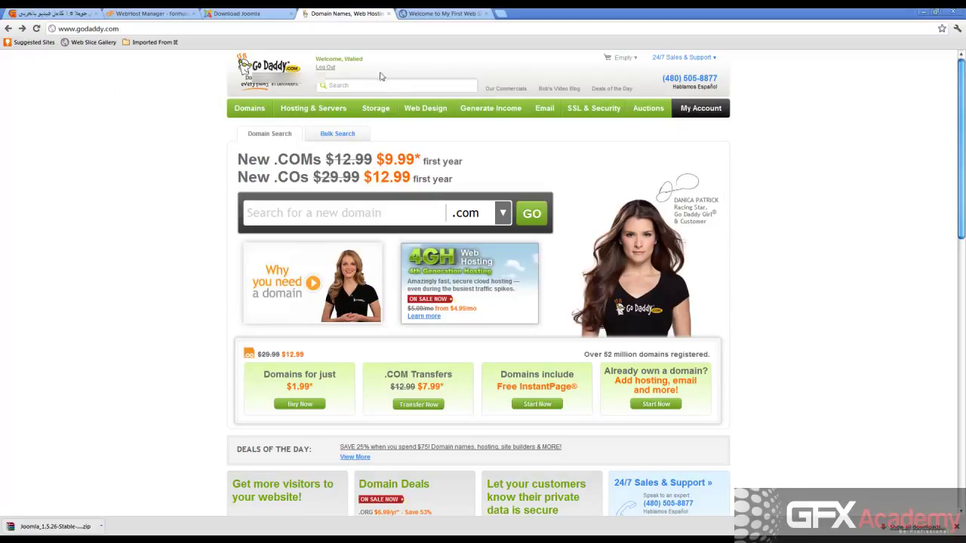
{"action": "left_click", "coordinate": [702, 111]}
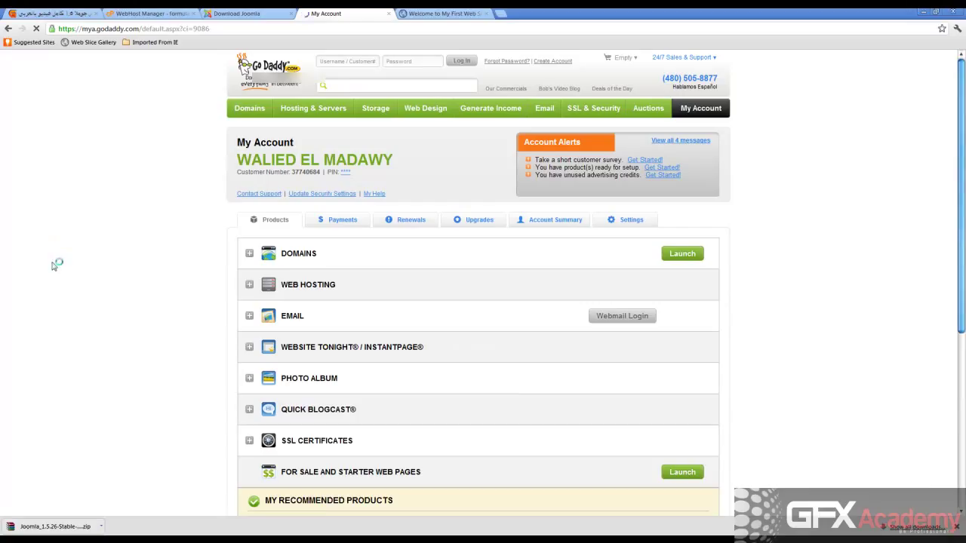
{"action": "left_click", "coordinate": [249, 254]}
{"action": "scroll", "coordinate": [209, 261], "scroll_direction": "down", "scroll_amount": 3}
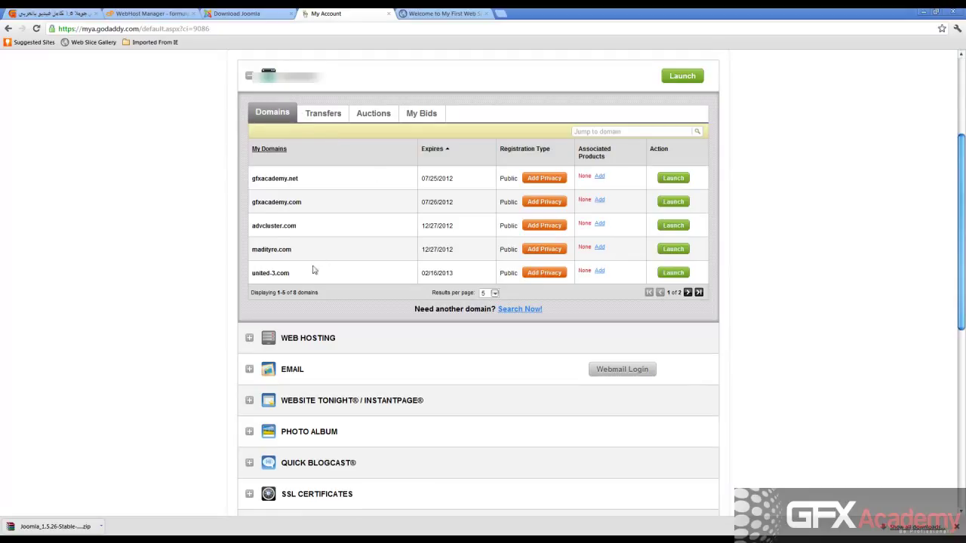
Launch Domain Manager for advcluster.com and review its NS51.1AND1.COM and NS52.1AND1.COM nameservers.
{"action": "double_click", "coordinate": [269, 227]}
{"action": "left_click", "coordinate": [674, 226]}
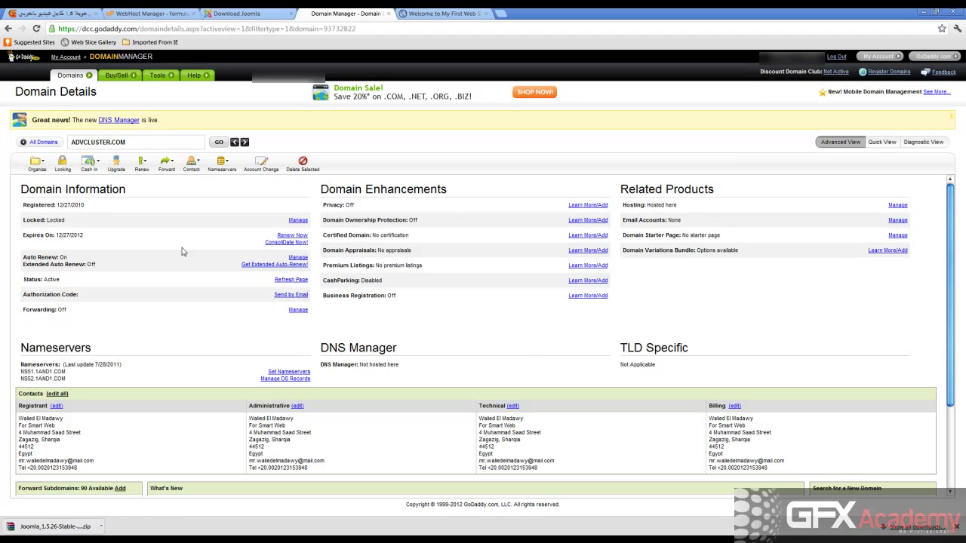
{"action": "scroll", "coordinate": [181, 251], "scroll_direction": "down", "scroll_amount": 1}
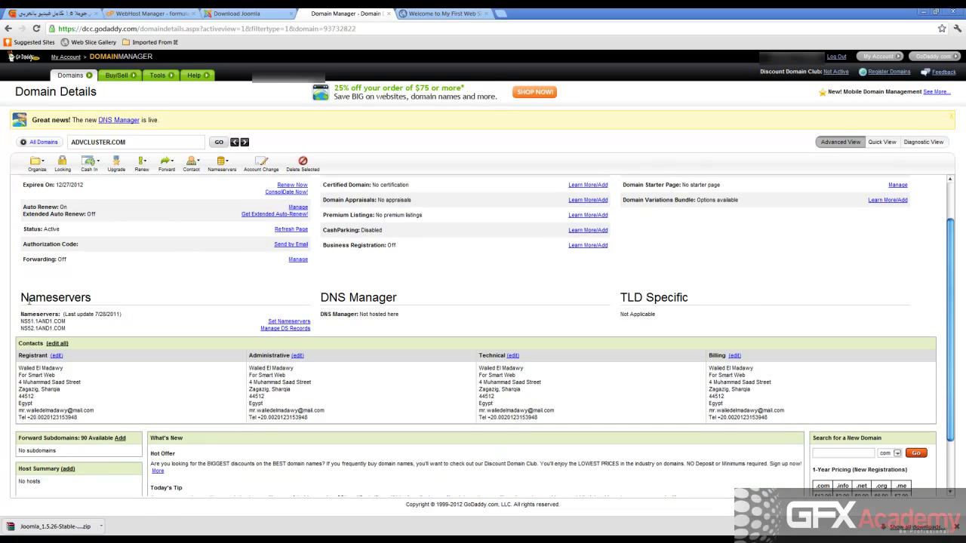
{"action": "left_click_drag", "start_coordinate": [21, 297], "coordinate": [21, 317]}
{"action": "left_click_drag", "start_coordinate": [21, 312], "coordinate": [22, 320]}
{"action": "left_click_drag", "start_coordinate": [21, 320], "coordinate": [129, 282]}
{"action": "left_click_drag", "start_coordinate": [22, 322], "coordinate": [66, 329]}
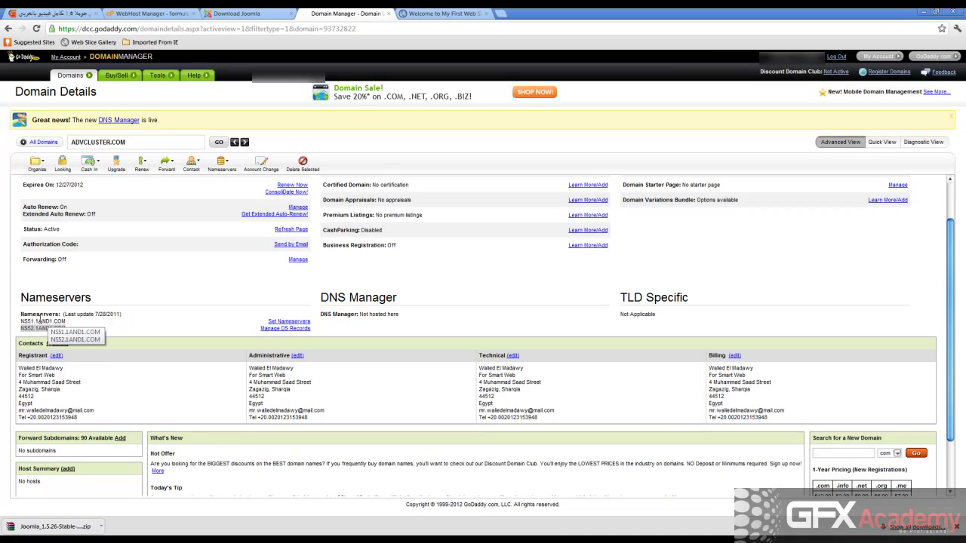
{"action": "double_click", "coordinate": [40, 322]}
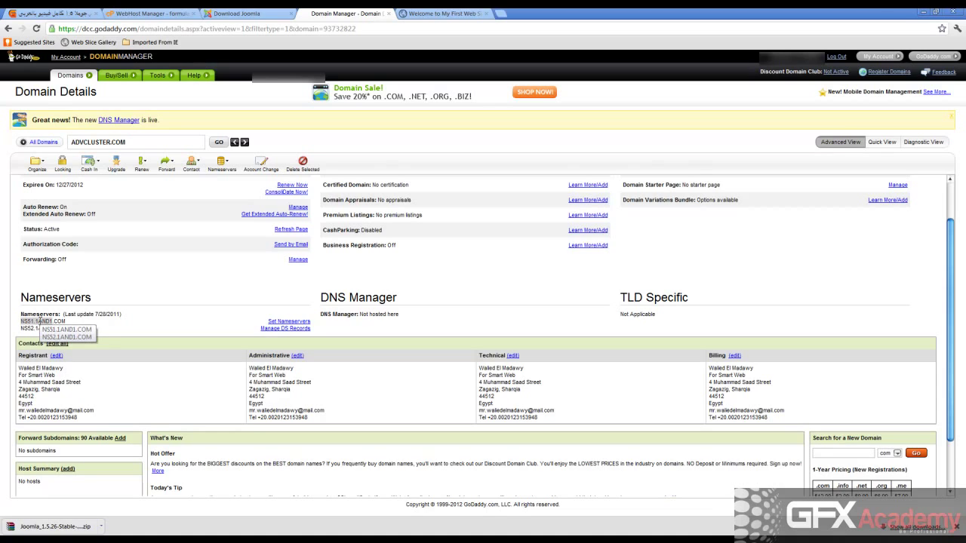
{"action": "left_click", "coordinate": [40, 321]}
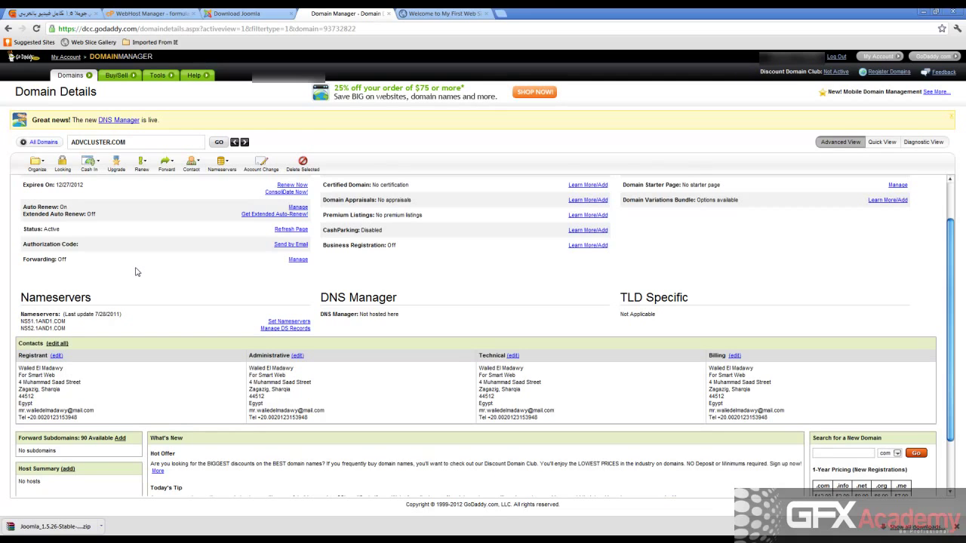
{"action": "scroll", "coordinate": [136, 272], "scroll_direction": "down", "scroll_amount": 2}
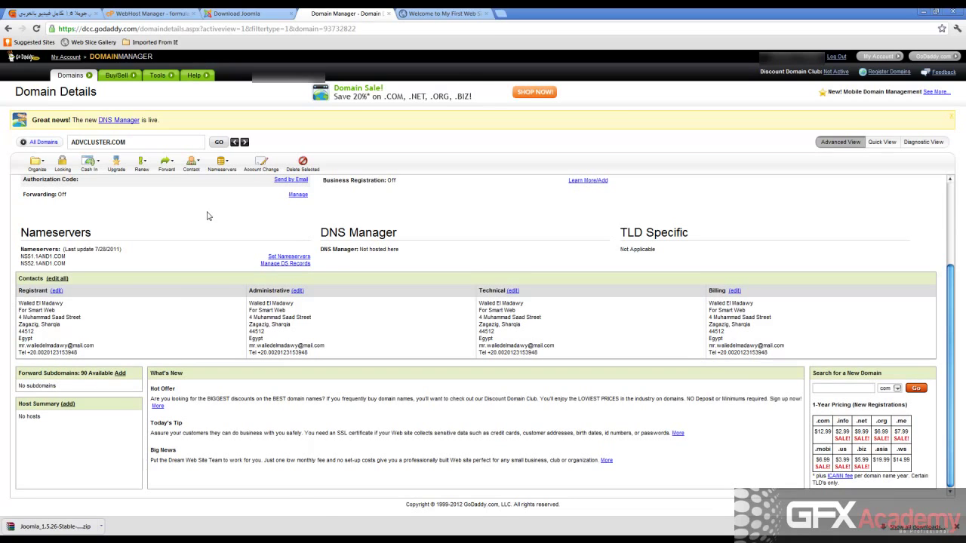
Add host ns1 under advcluster.com with the server's IP pasted as Host IP 1.
{"action": "left_click", "coordinate": [68, 405]}
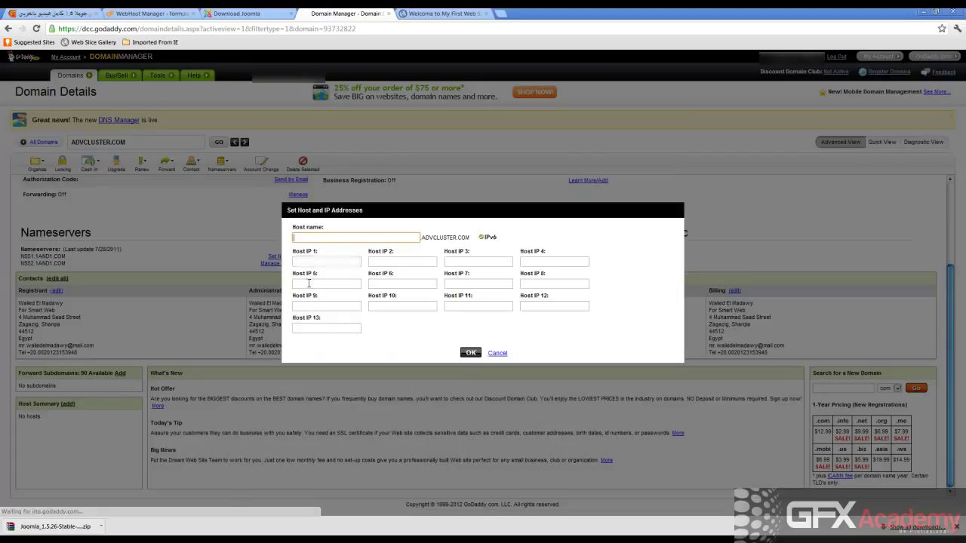
{"action": "left_click", "coordinate": [312, 260]}
{"action": "key", "text": "ctrl+v"}
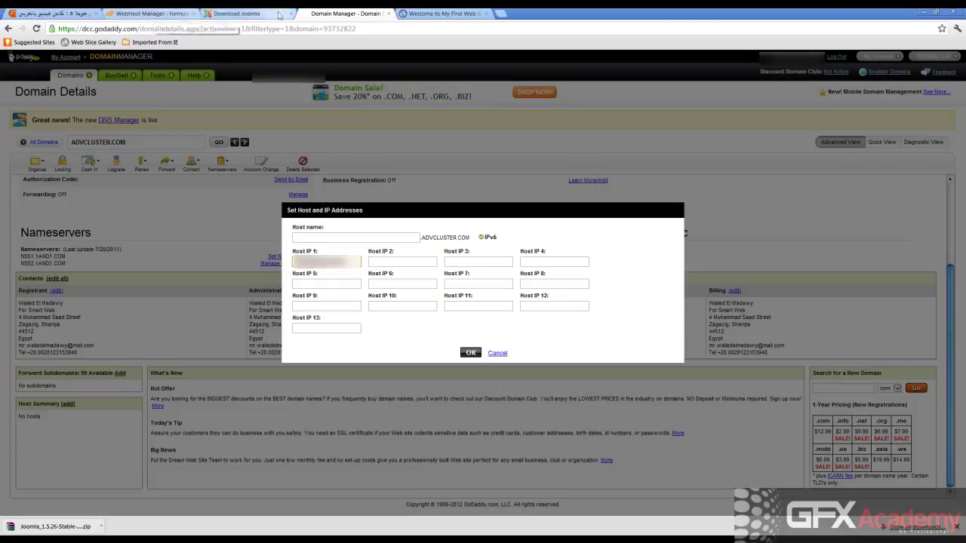
{"action": "mouse_move", "coordinate": [294, 2]}
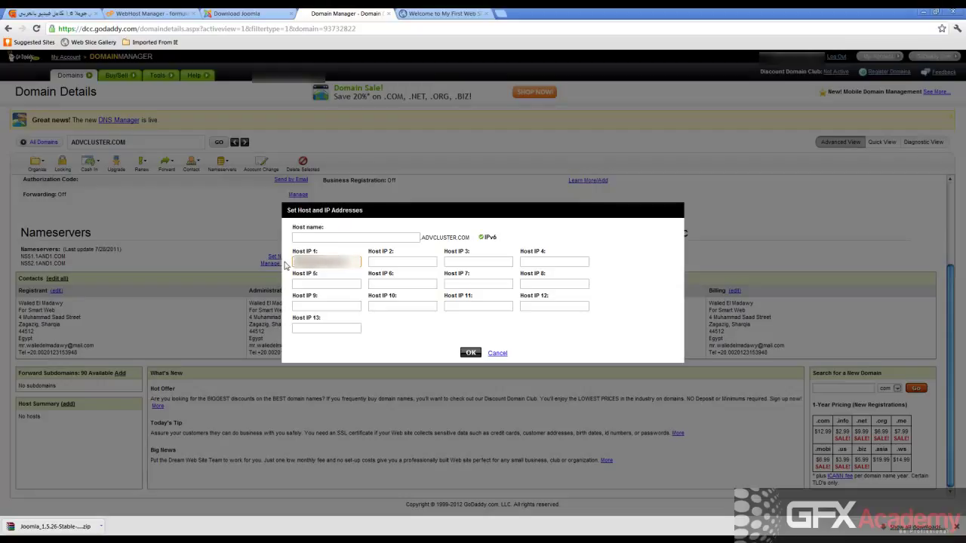
{"action": "left_click", "coordinate": [311, 238]}
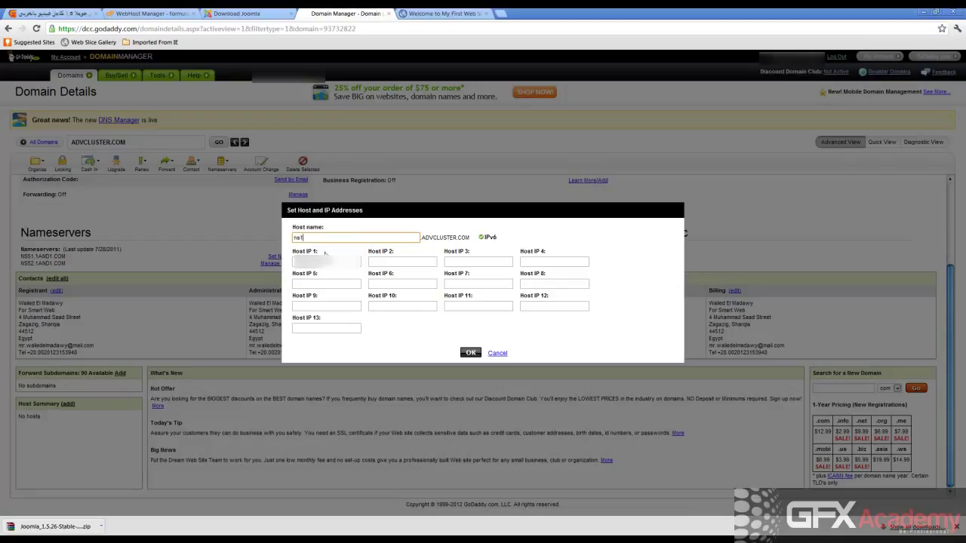
{"action": "key", "text": "Tab"}
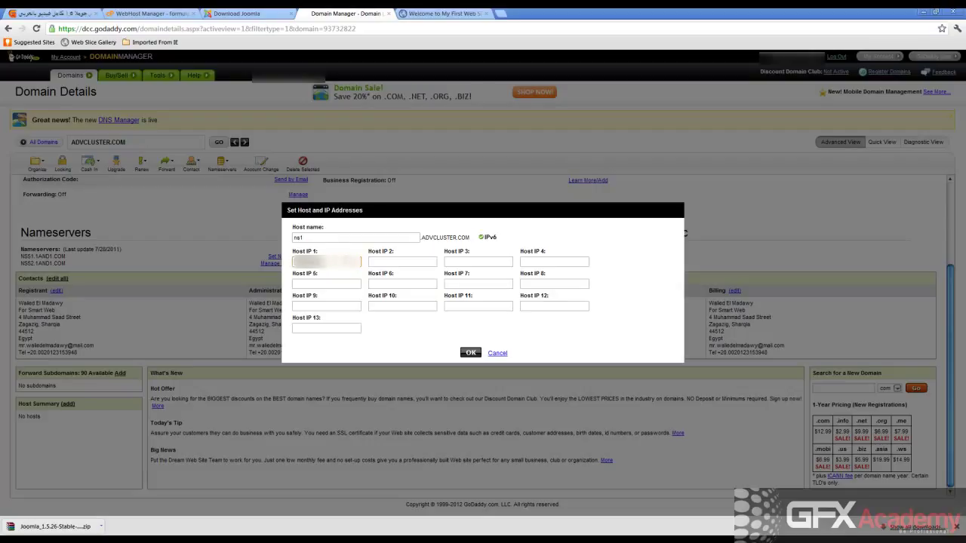
{"action": "left_click", "coordinate": [470, 353]}
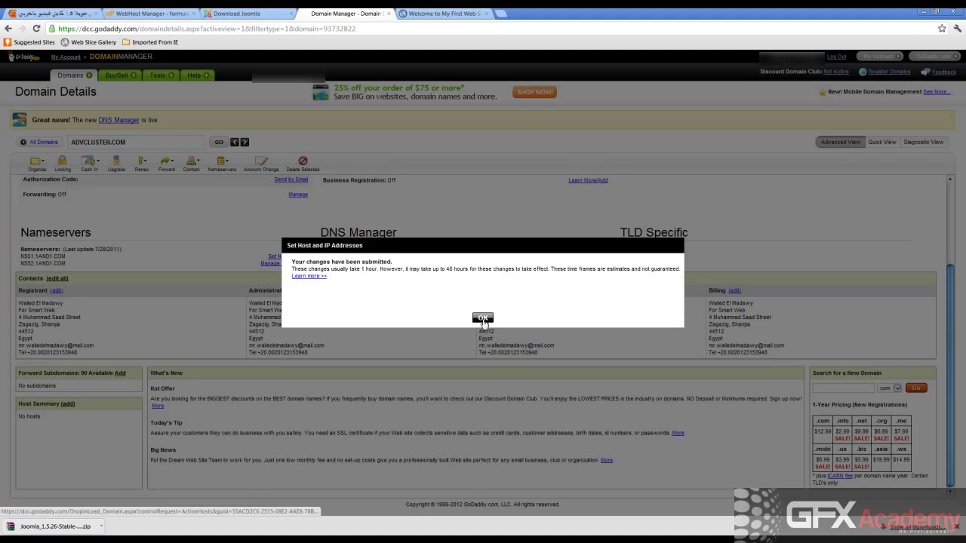
Confirm the submission and reload the domain details to check NS1 under Host Summary.
{"action": "left_click", "coordinate": [483, 318]}
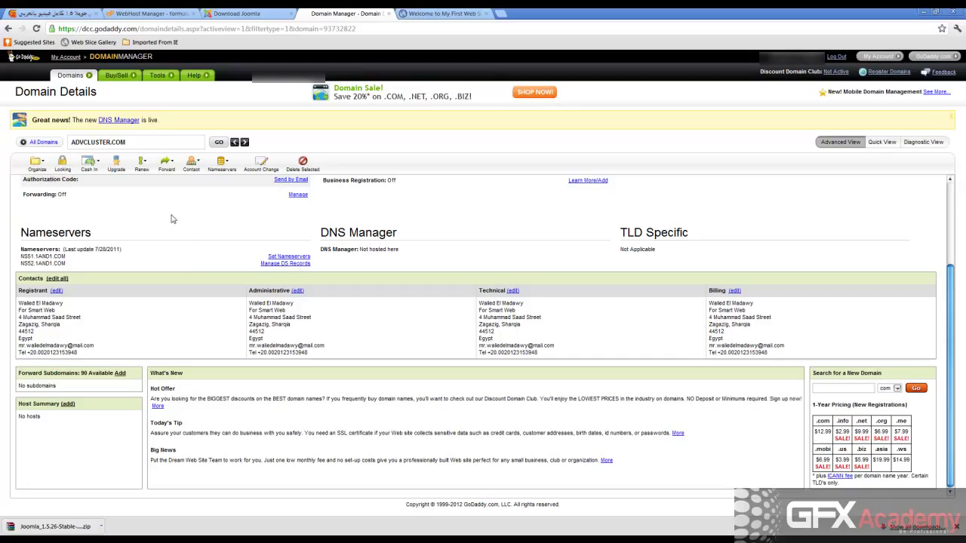
{"action": "left_click", "coordinate": [36, 29]}
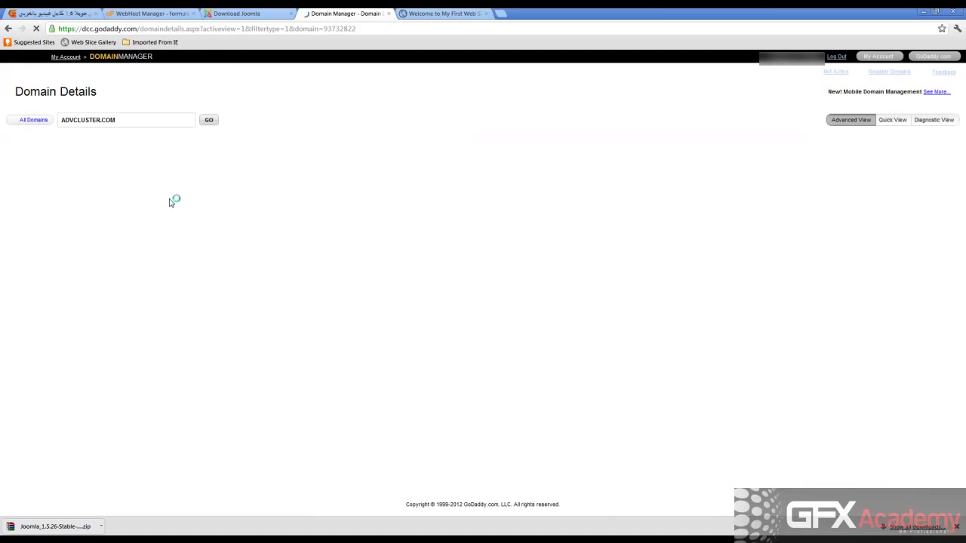
{"action": "scroll", "coordinate": [169, 263], "scroll_direction": "down", "scroll_amount": 2}
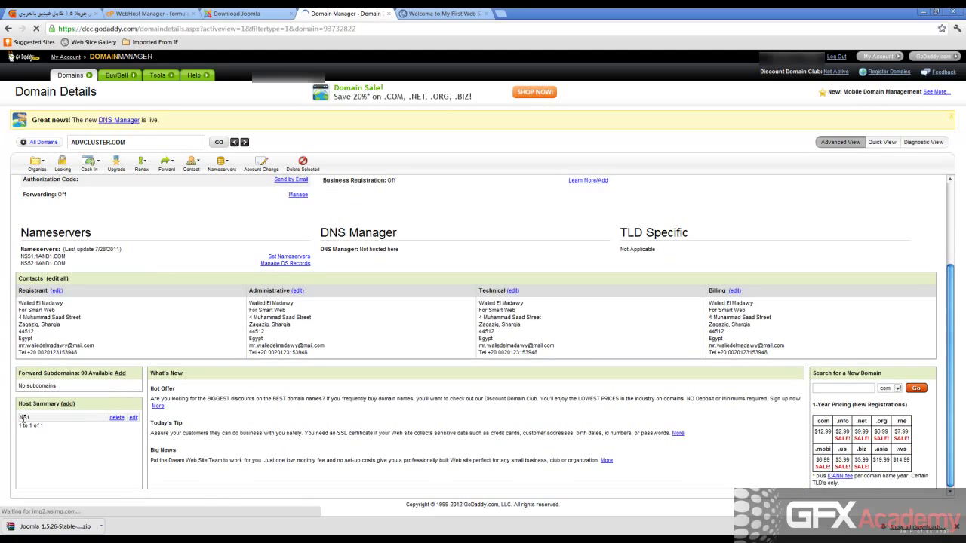
{"action": "scroll", "coordinate": [26, 419], "scroll_direction": "up", "scroll_amount": 1}
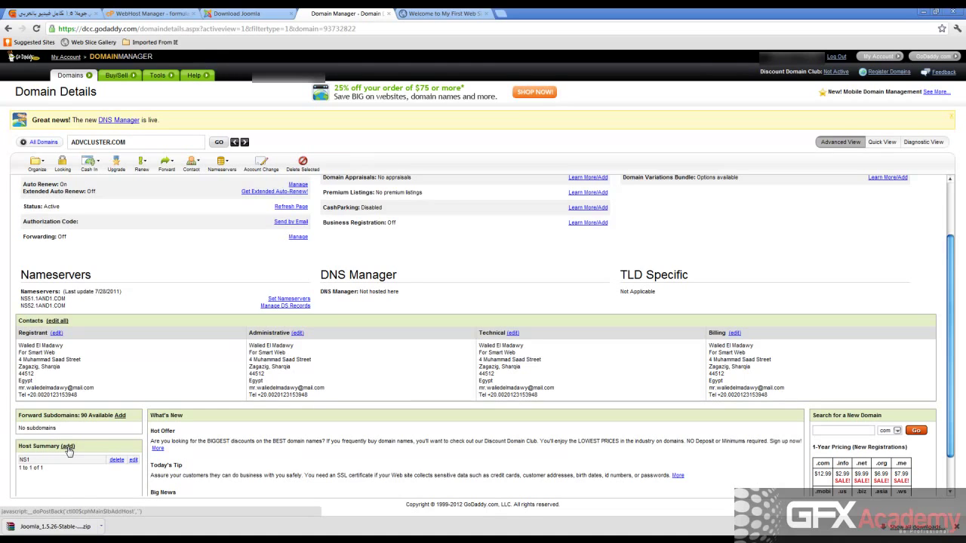
Add a second host, ns2, with its IP address and submit it.
{"action": "left_click", "coordinate": [68, 447]}
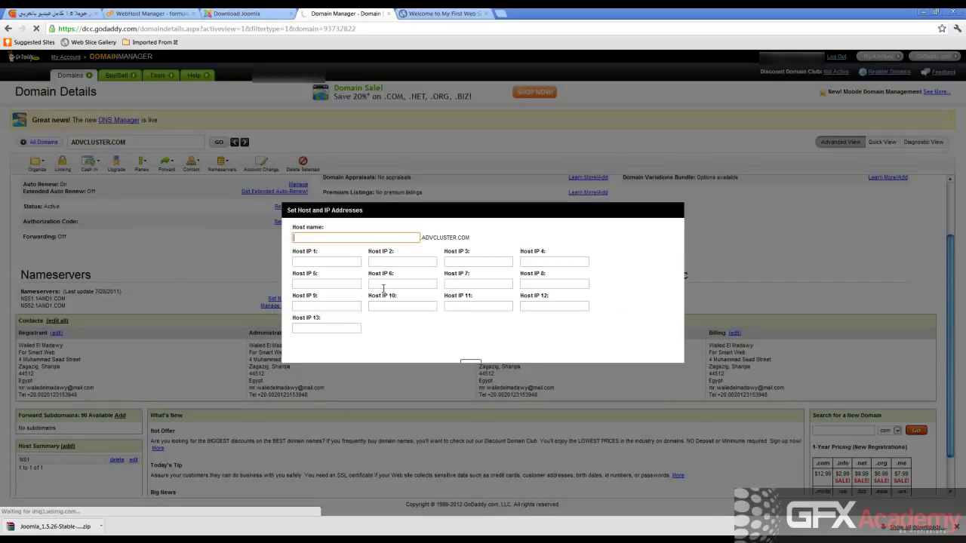
{"action": "type", "text": "n"}
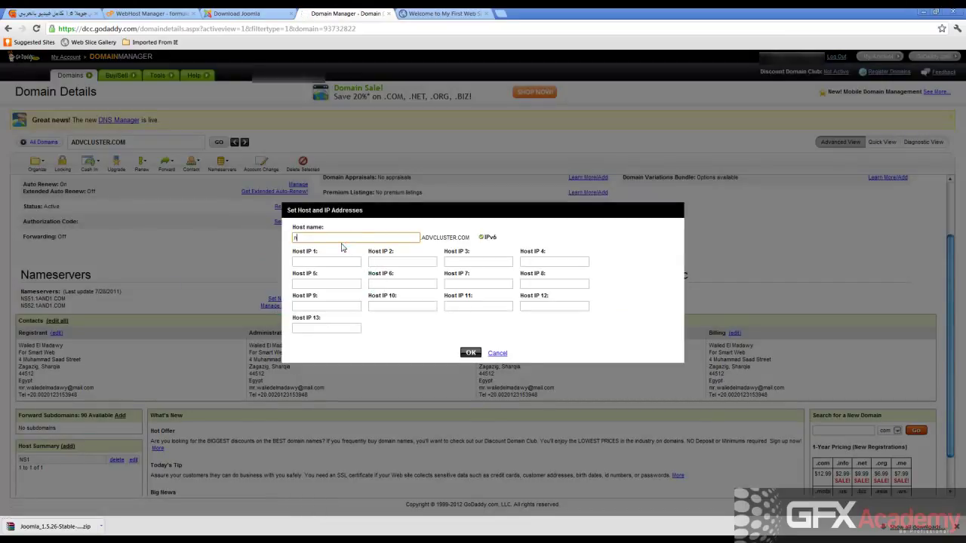
{"action": "type", "text": "s2"}
{"action": "left_click", "coordinate": [328, 261]}
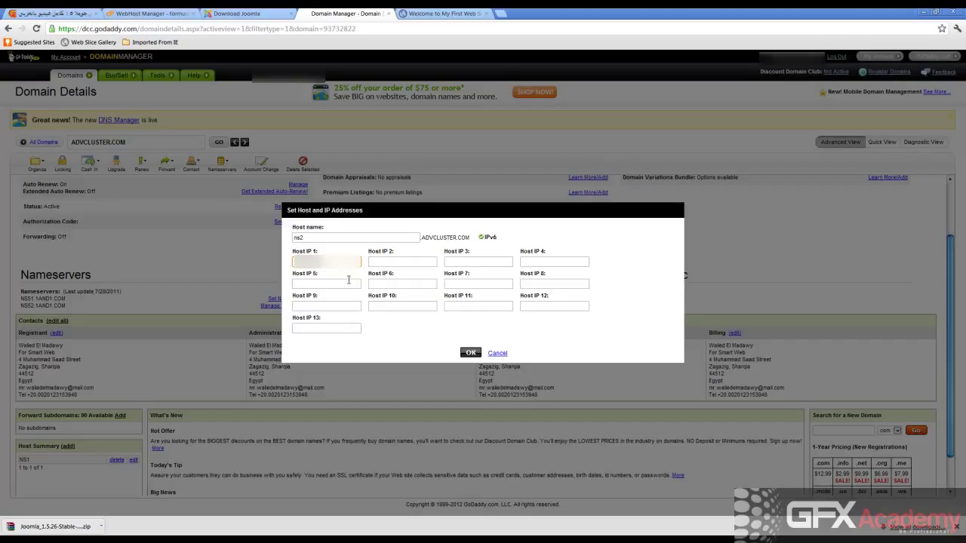
{"action": "left_click", "coordinate": [469, 353]}
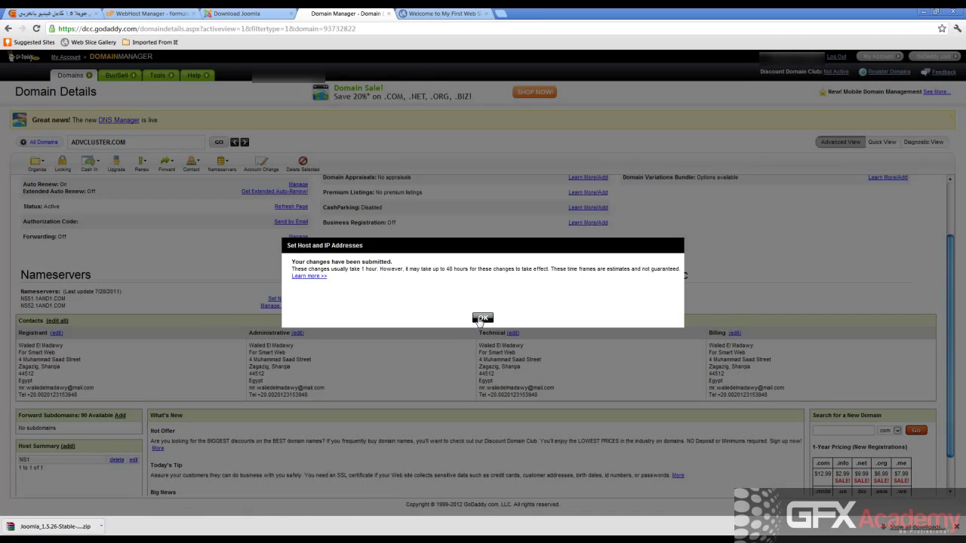
Dismiss the confirmation and reload the details page to see NS1 and NS2 listed.
{"action": "left_click", "coordinate": [483, 318]}
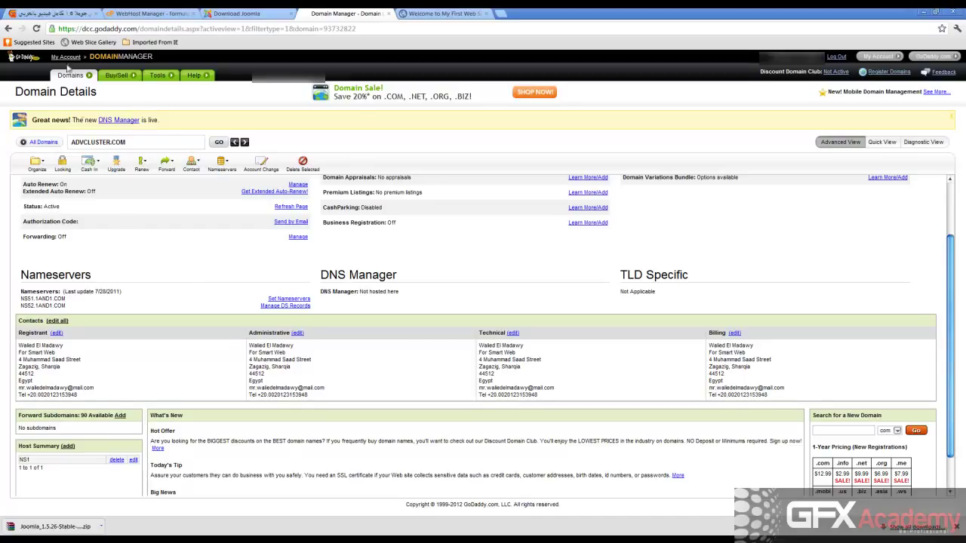
{"action": "left_click", "coordinate": [37, 28]}
{"action": "mouse_move", "coordinate": [62, 94]}
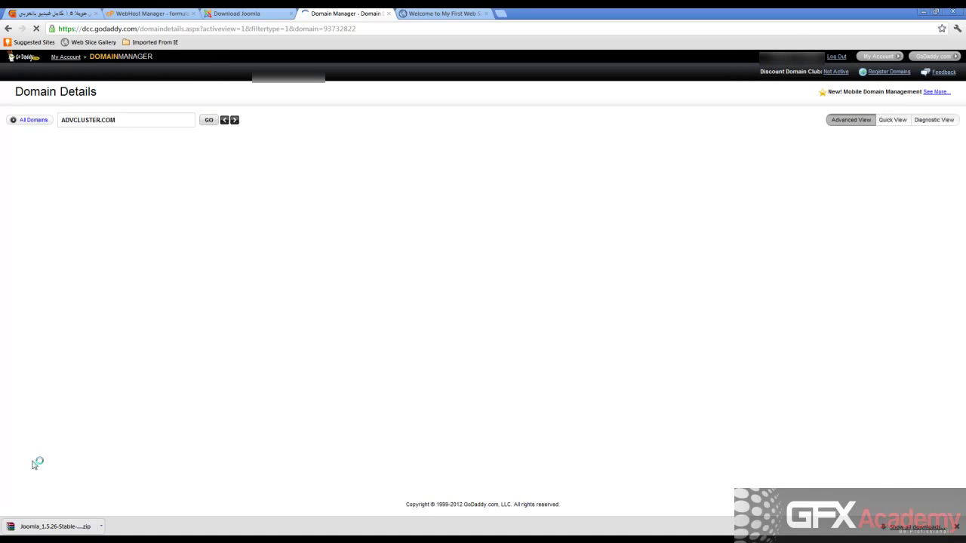
{"action": "scroll", "coordinate": [23, 445], "scroll_direction": "down", "scroll_amount": 2}
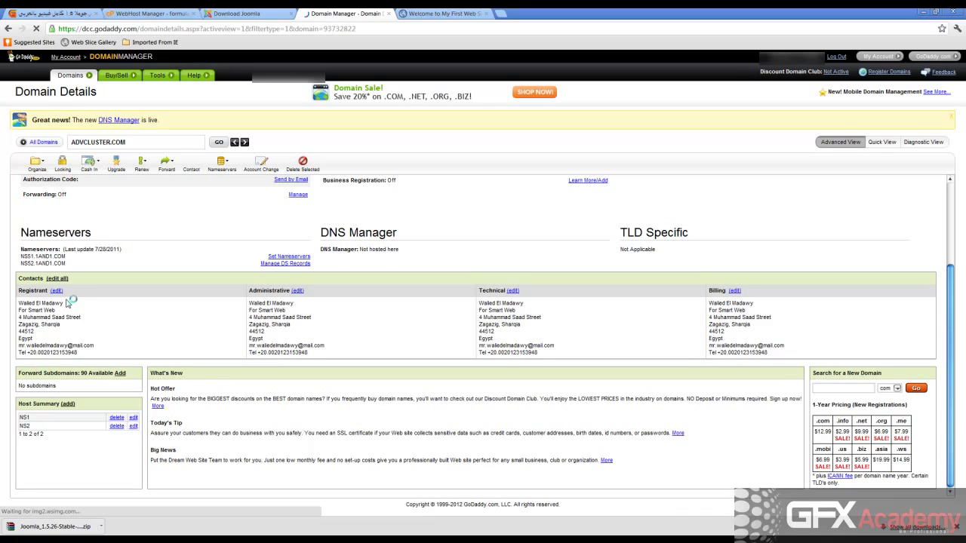
{"action": "double_click", "coordinate": [66, 234]}
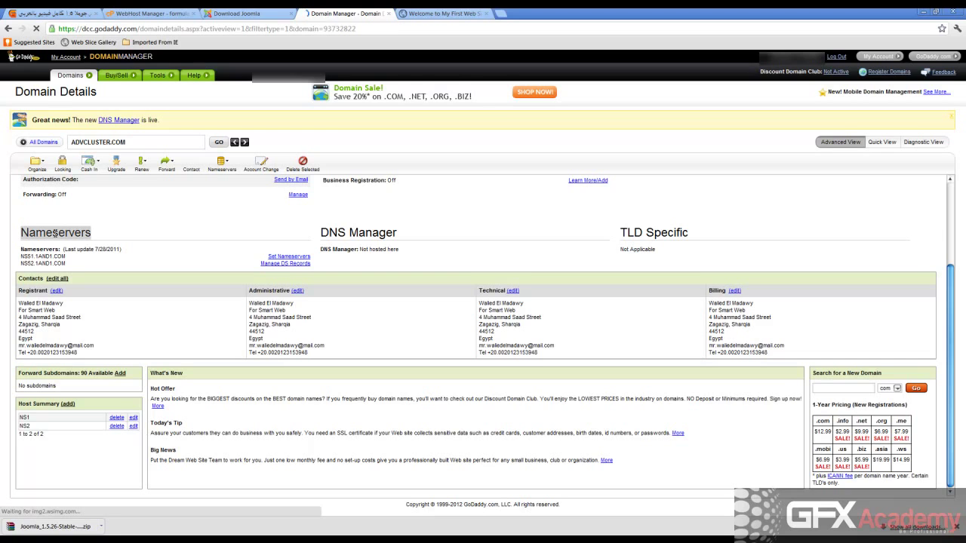
{"action": "scroll", "coordinate": [176, 224], "scroll_direction": "up", "scroll_amount": 1}
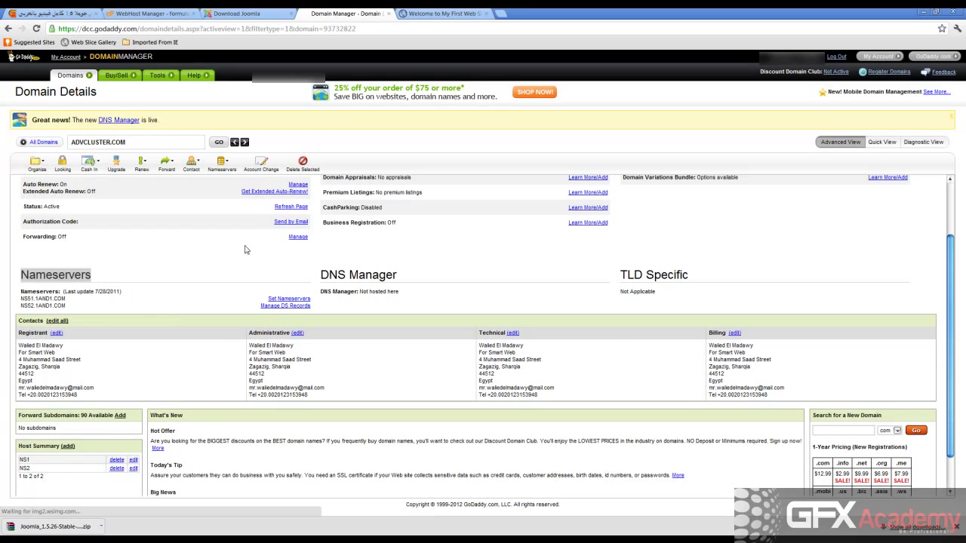
Open Set Nameservers, select the 1AND1 part of Nameserver 1, then view the website tab.
{"action": "left_click", "coordinate": [288, 300]}
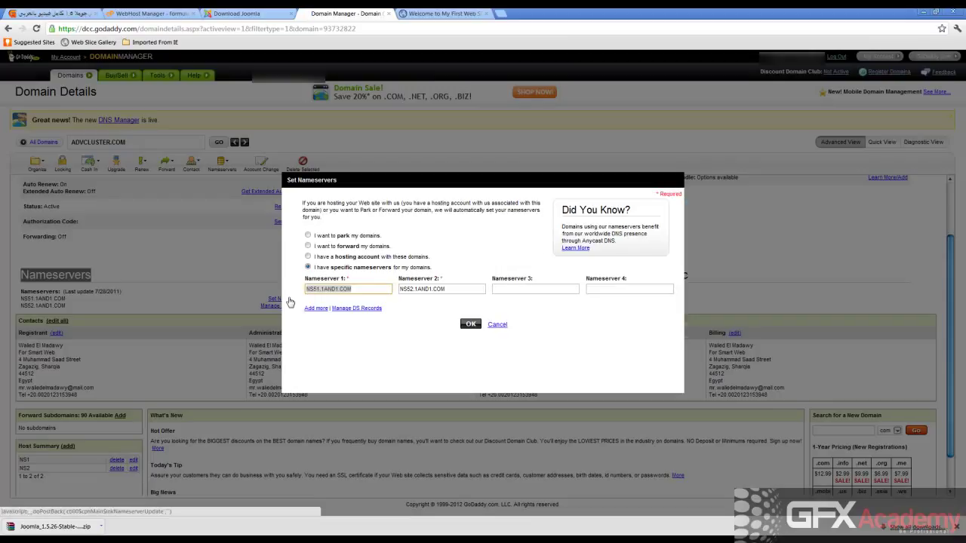
{"action": "left_click", "coordinate": [327, 289]}
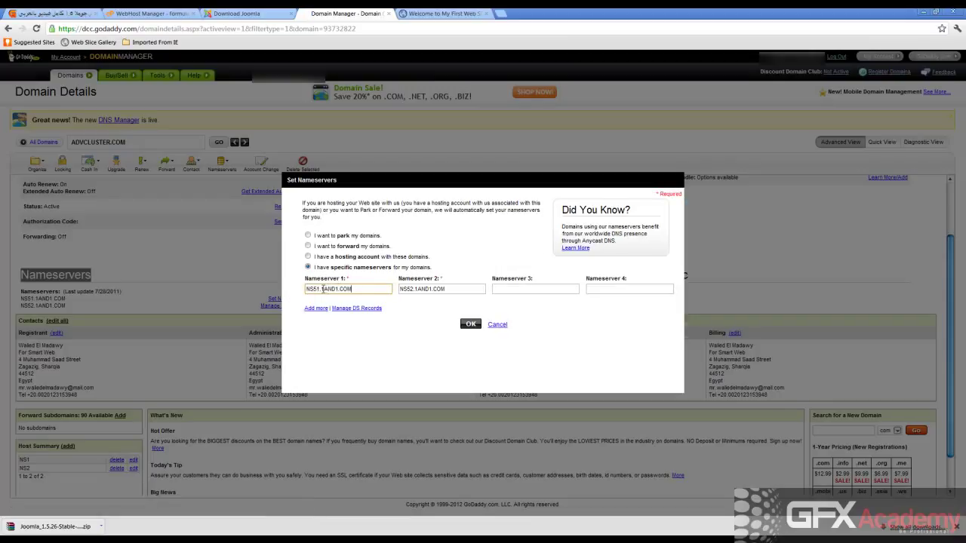
{"action": "left_click_drag", "start_coordinate": [323, 289], "coordinate": [338, 289]}
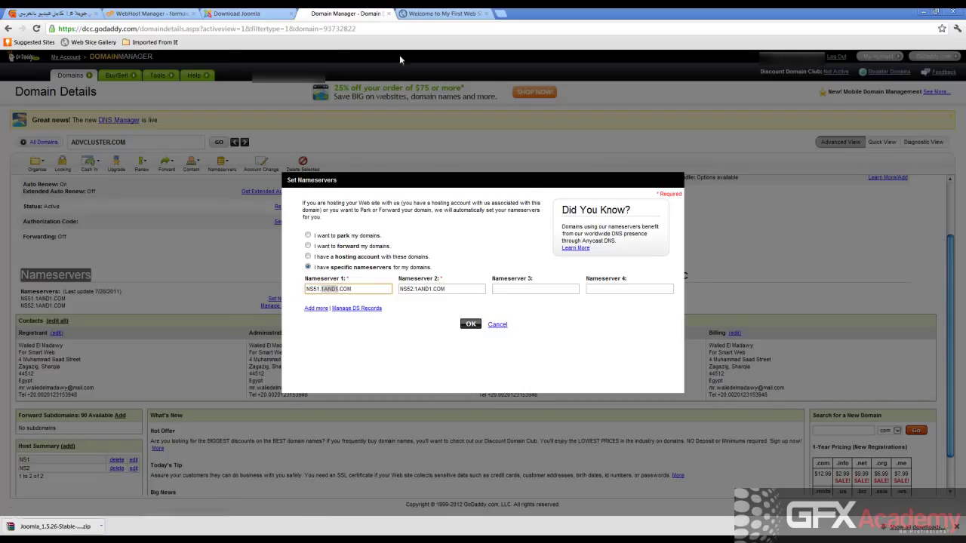
{"action": "left_click", "coordinate": [417, 17]}
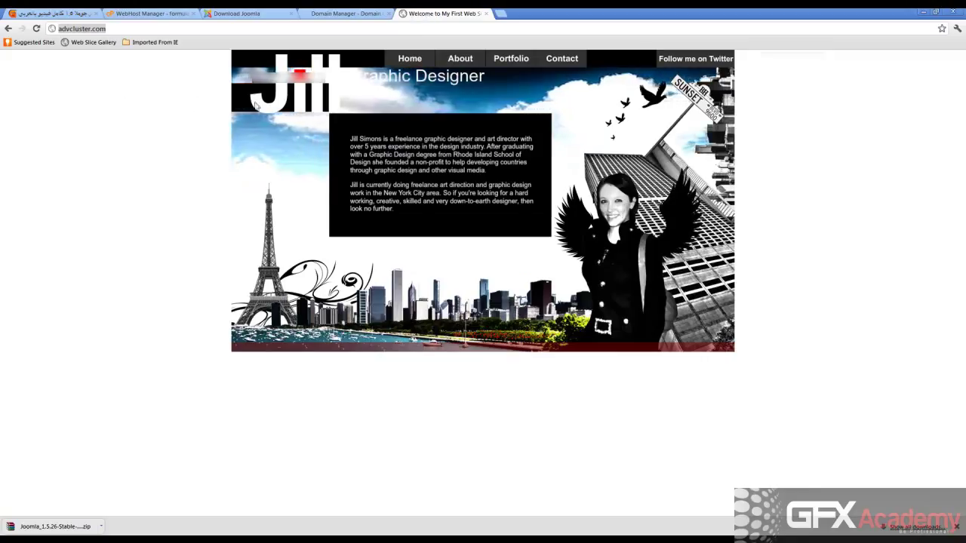
Select 'advcluster' in the site's address bar, then return to the Set Nameservers dialog.
{"action": "left_click", "coordinate": [114, 29]}
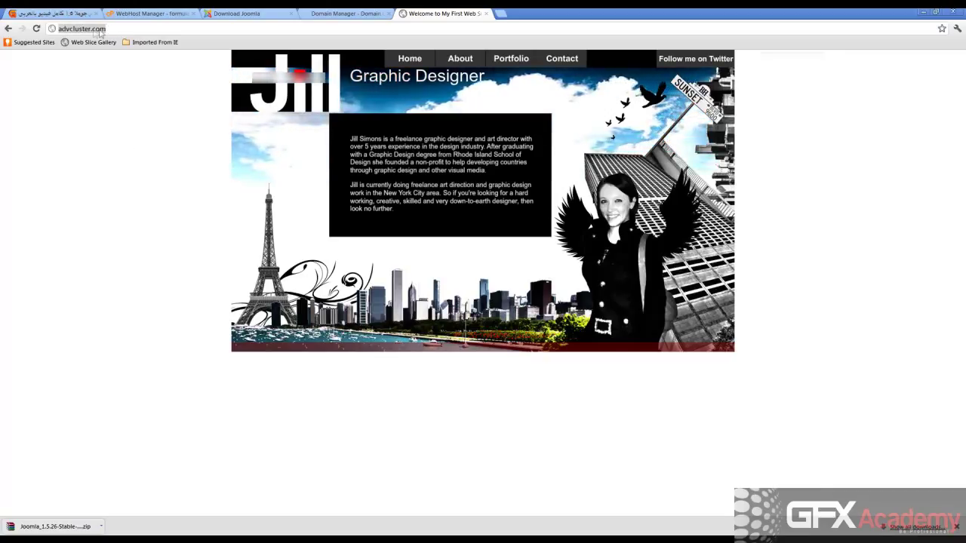
{"action": "left_click", "coordinate": [90, 28]}
{"action": "left_click_drag", "start_coordinate": [91, 28], "coordinate": [57, 29]}
{"action": "key", "text": "ctrl+c"}
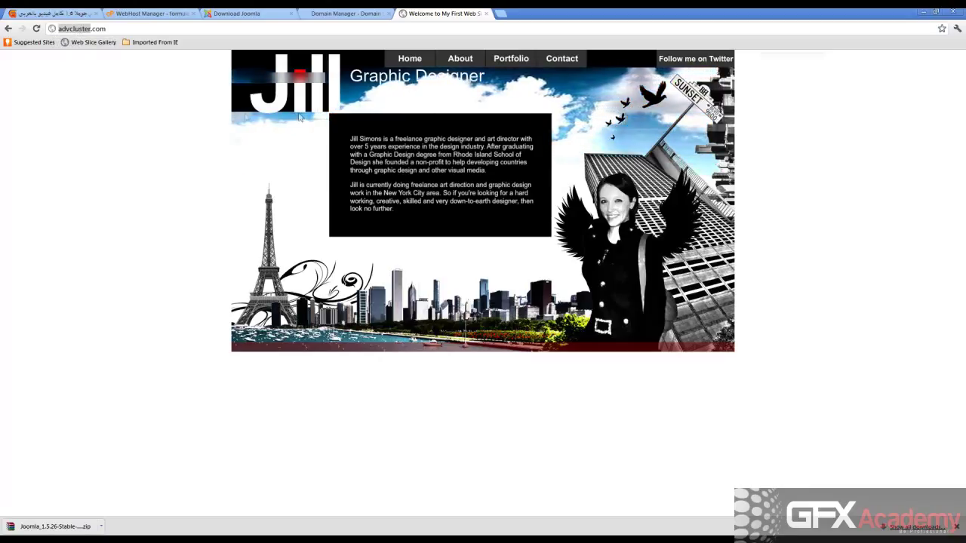
{"action": "left_click", "coordinate": [124, 121]}
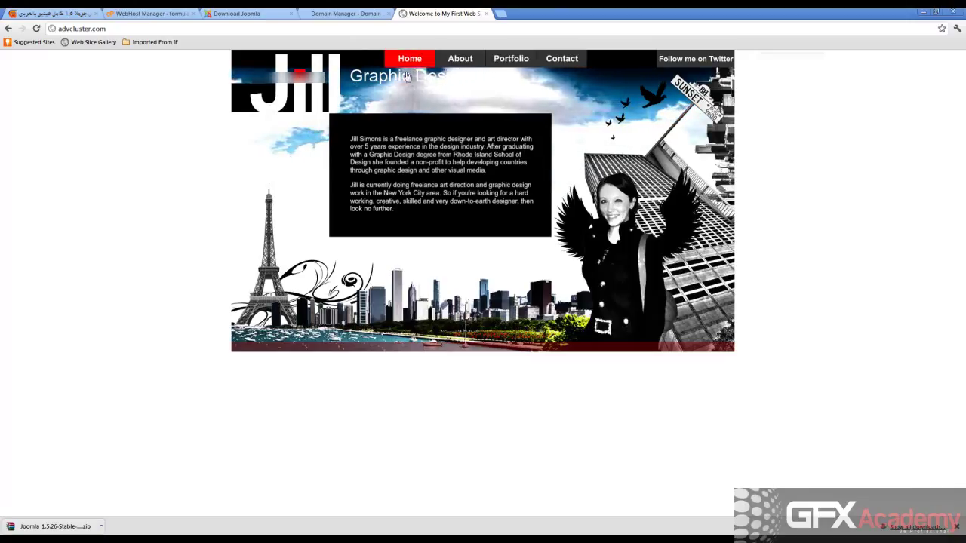
{"action": "left_click", "coordinate": [346, 14]}
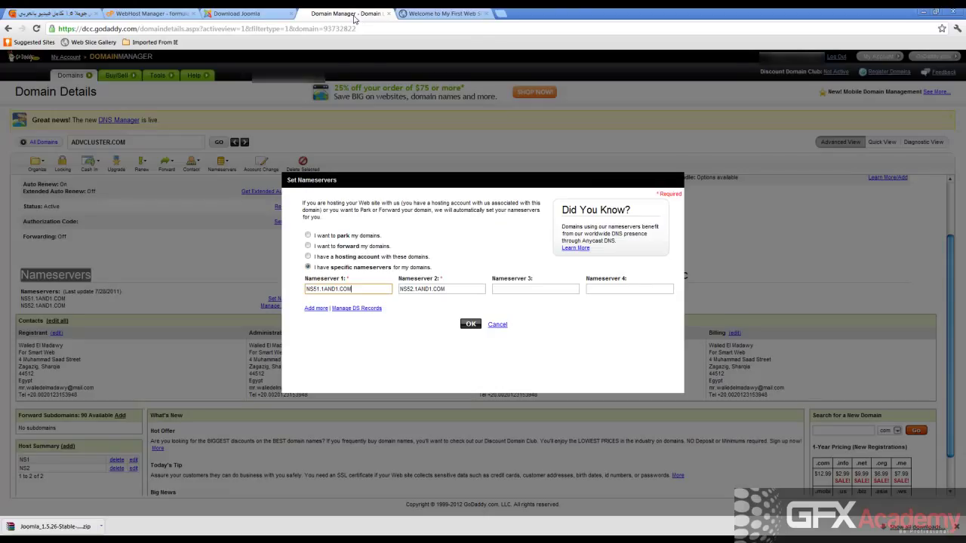
Replace 1AND1 with advcluster in both nameserver fields.
{"action": "left_click_drag", "start_coordinate": [321, 291], "coordinate": [334, 291]}
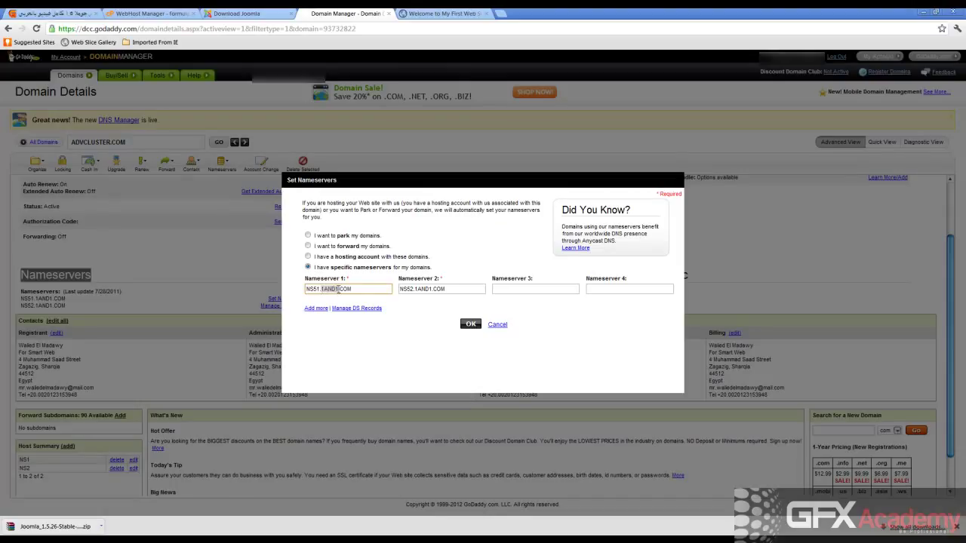
{"action": "key", "text": "ctrl+v"}
{"action": "left_click_drag", "start_coordinate": [414, 291], "coordinate": [433, 290]}
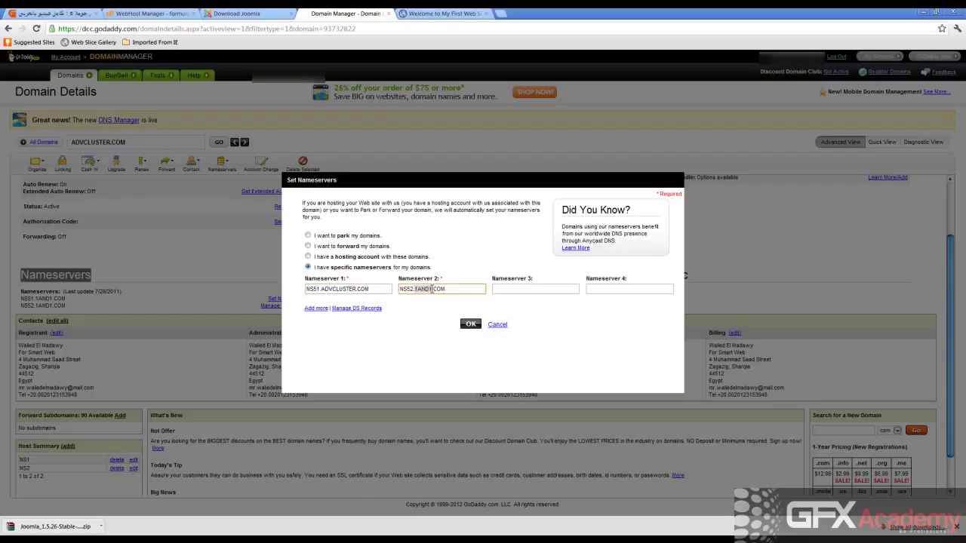
{"action": "key", "text": "ctrl+v"}
Correct the prefixes to NS1.ADVCLUSTER.COM and NS2.ADVCLUSTER.COM, submit, and dismiss the confirmation.
{"action": "left_click", "coordinate": [315, 289]}
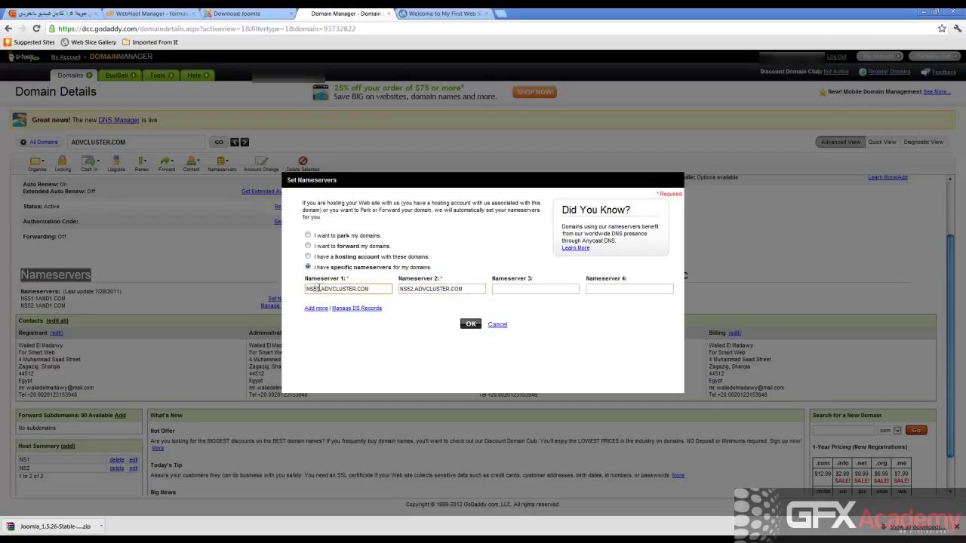
{"action": "key", "text": "BackSpace"}
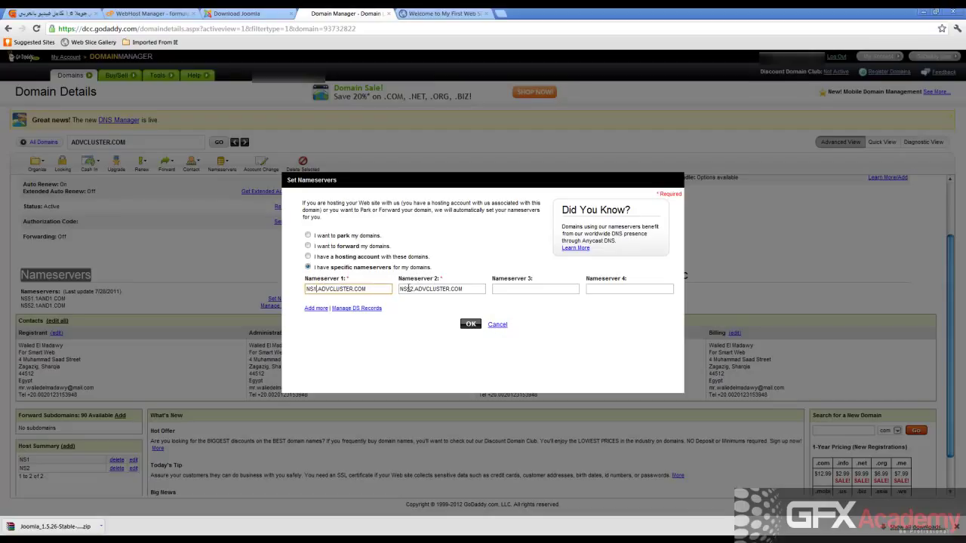
{"action": "left_click", "coordinate": [409, 289]}
{"action": "key", "text": "BackSpace"}
{"action": "key", "text": "BackSpace"}
{"action": "type", "text": "1"}
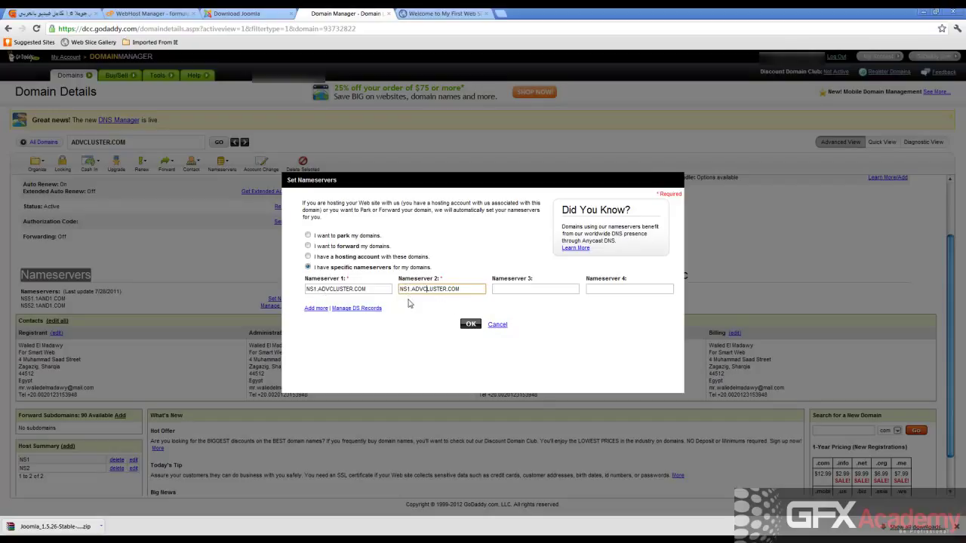
{"action": "left_click", "coordinate": [409, 290]}
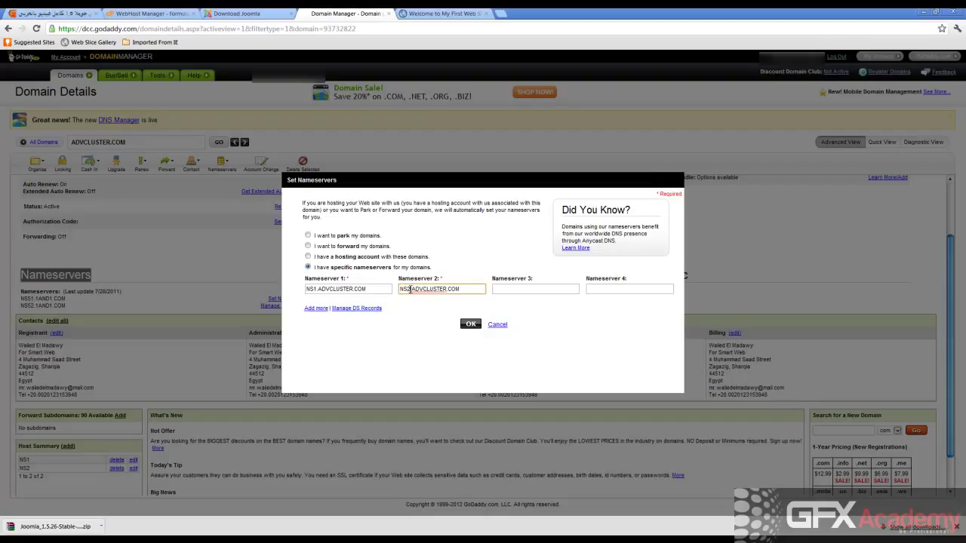
{"action": "left_click", "coordinate": [470, 325]}
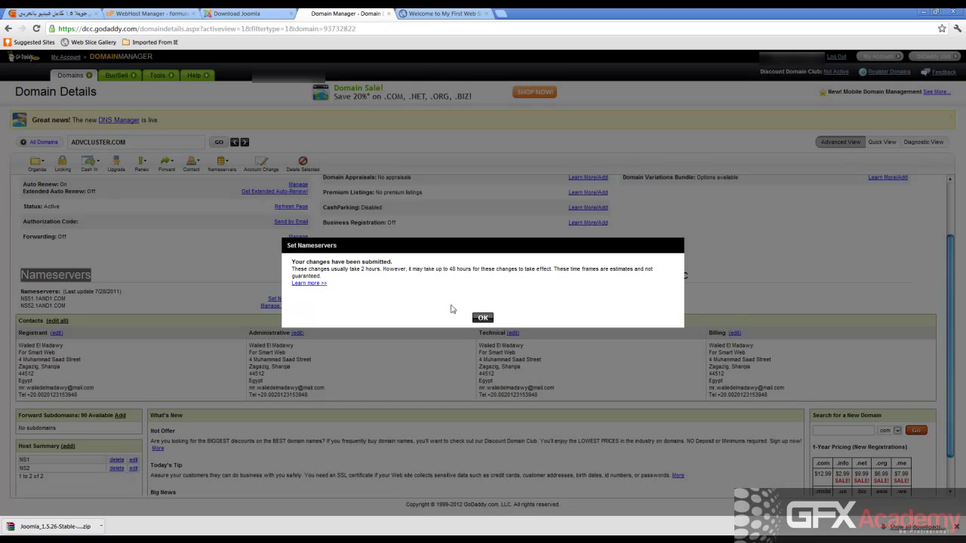
{"action": "left_click", "coordinate": [482, 319]}
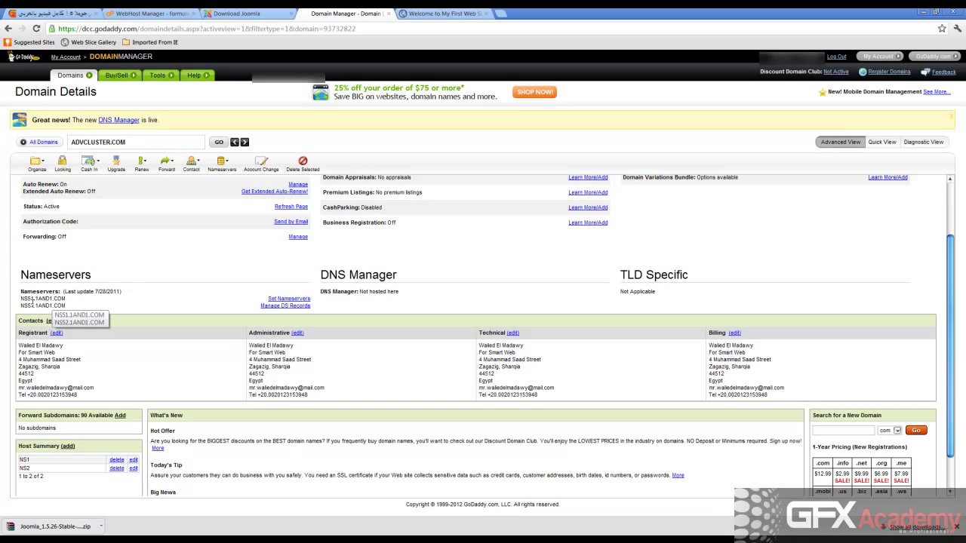
Reload the details page and resubmit NS1.ADVCLUSTER.COM and NS2.ADVCLUSTER.COM, dismissing the confirmation.
{"action": "left_click_drag", "start_coordinate": [22, 299], "coordinate": [63, 306]}
{"action": "left_click", "coordinate": [63, 305]}
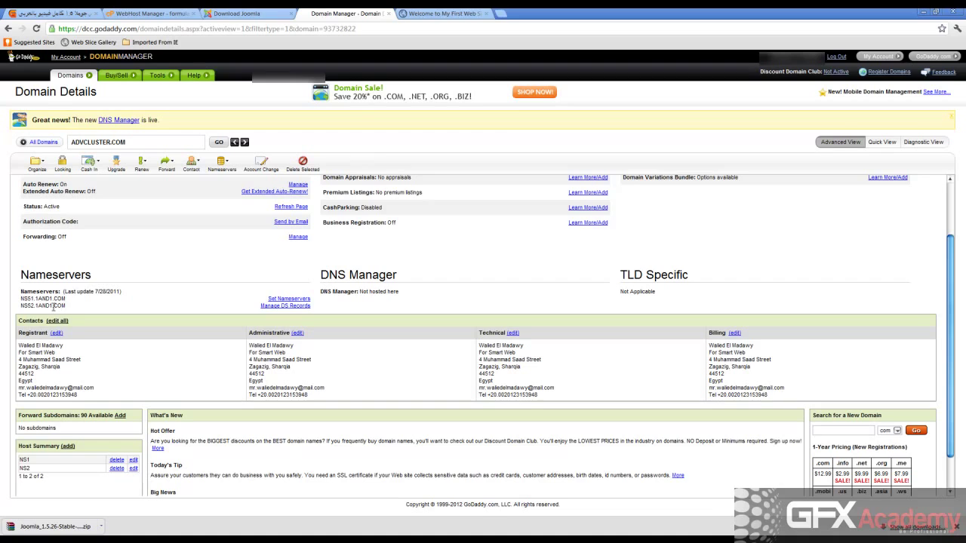
{"action": "left_click", "coordinate": [36, 29]}
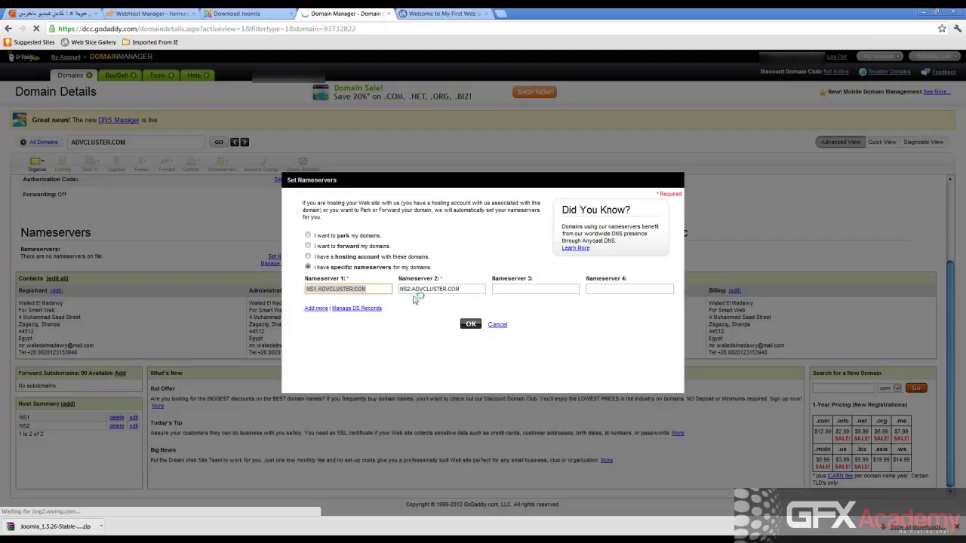
{"action": "left_click", "coordinate": [355, 289]}
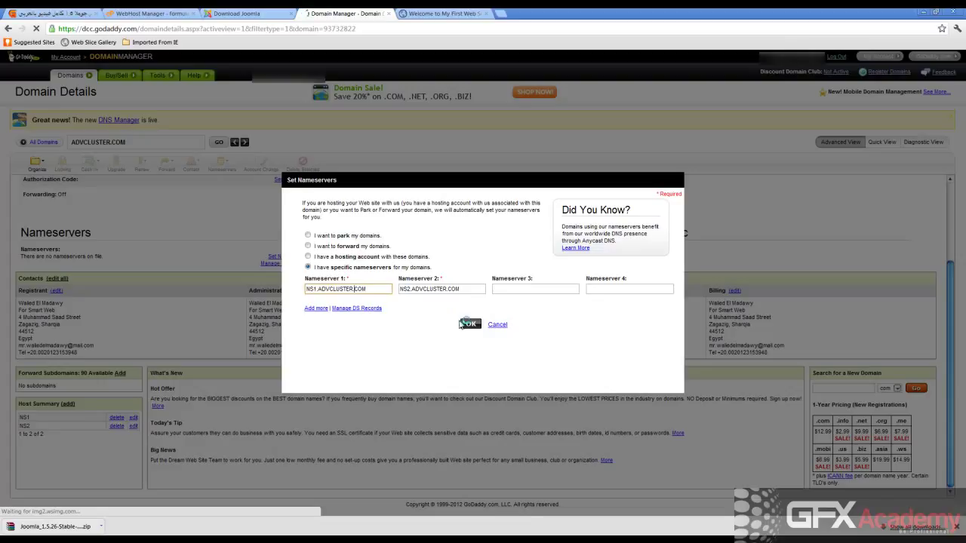
{"action": "left_click", "coordinate": [470, 326]}
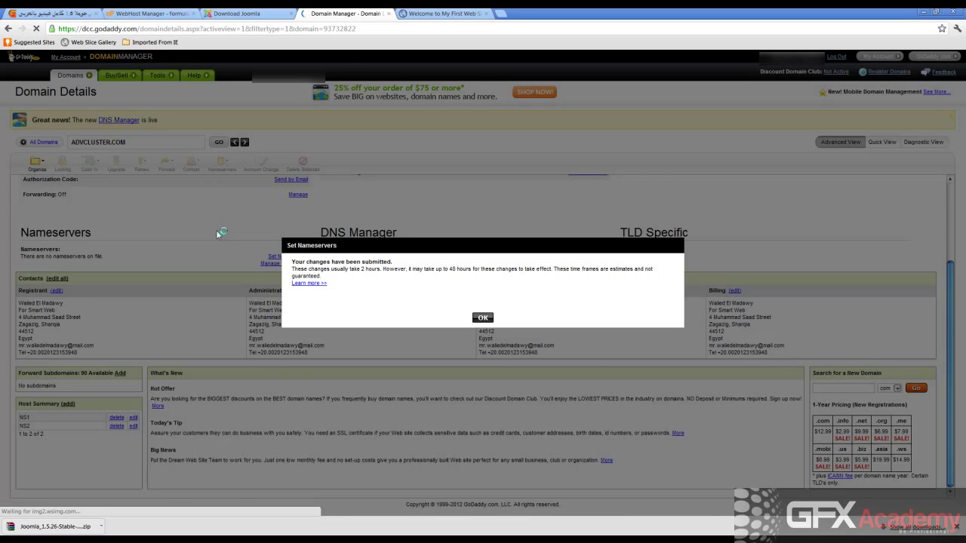
{"action": "left_click", "coordinate": [477, 317]}
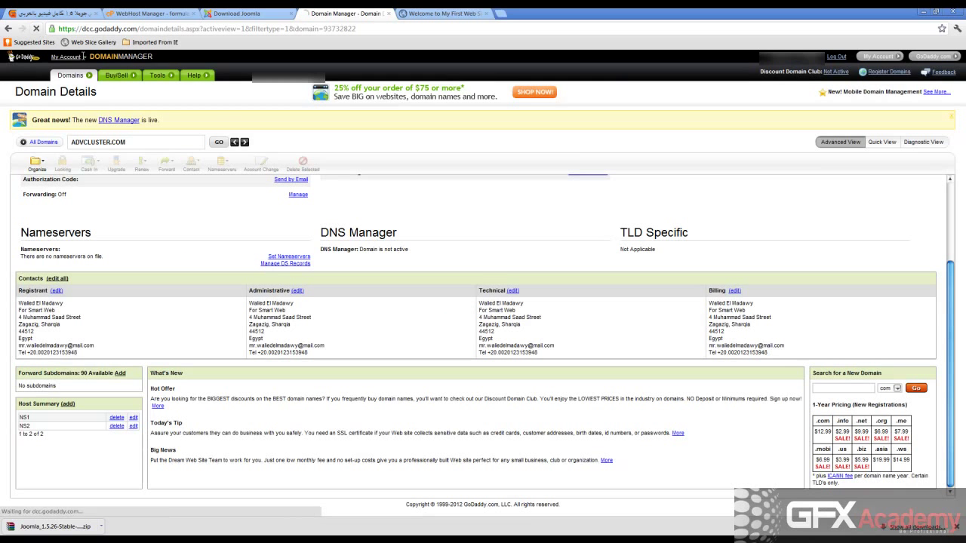
{"action": "mouse_move", "coordinate": [157, 75]}
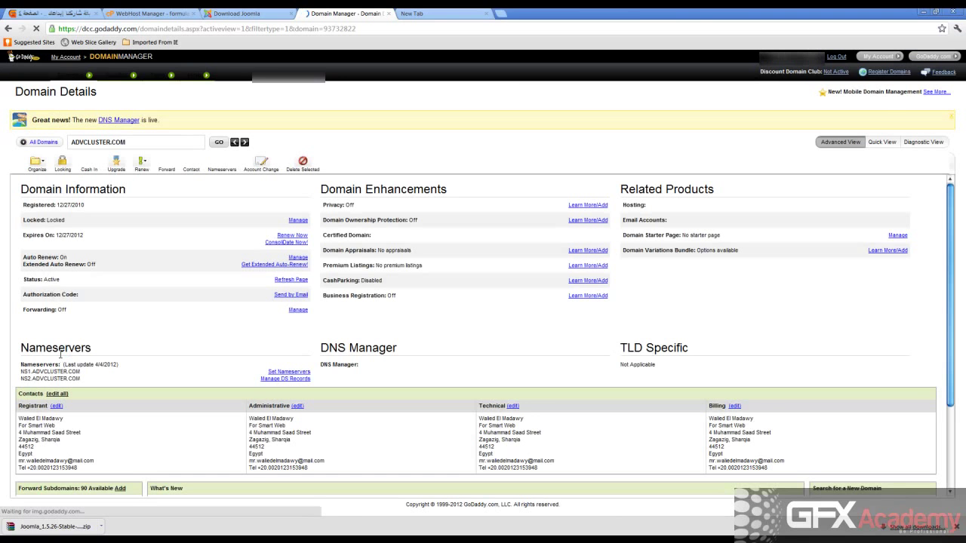
Scroll to the Nameservers section to verify NS1.ADVCLUSTER.COM and NS2.ADVCLUSTER.COM are listed.
{"action": "scroll", "coordinate": [76, 355], "scroll_direction": "down", "scroll_amount": 1}
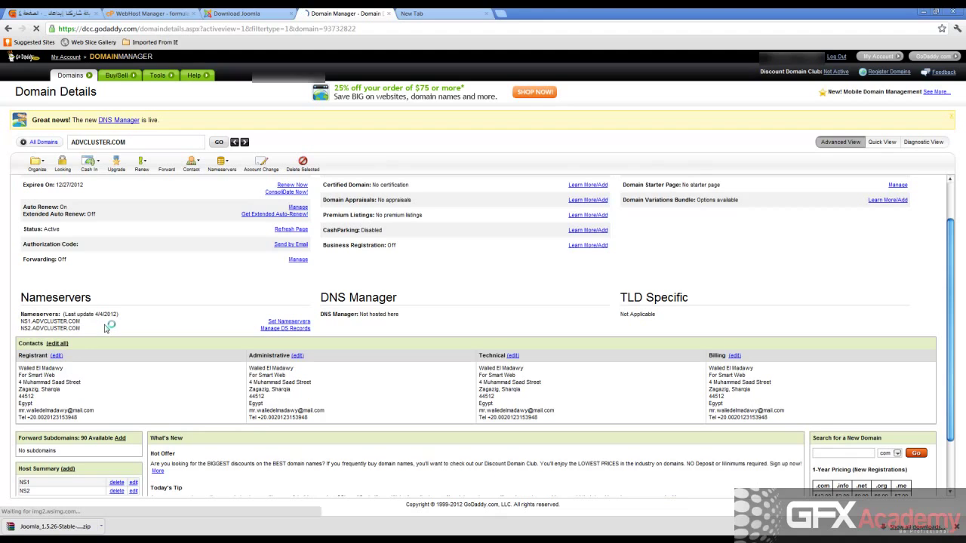
In WHM's Create a New Account form, keep the registrar's ns1/ns2.advcluster.com nameservers and review the form.
{"action": "left_click", "coordinate": [155, 16]}
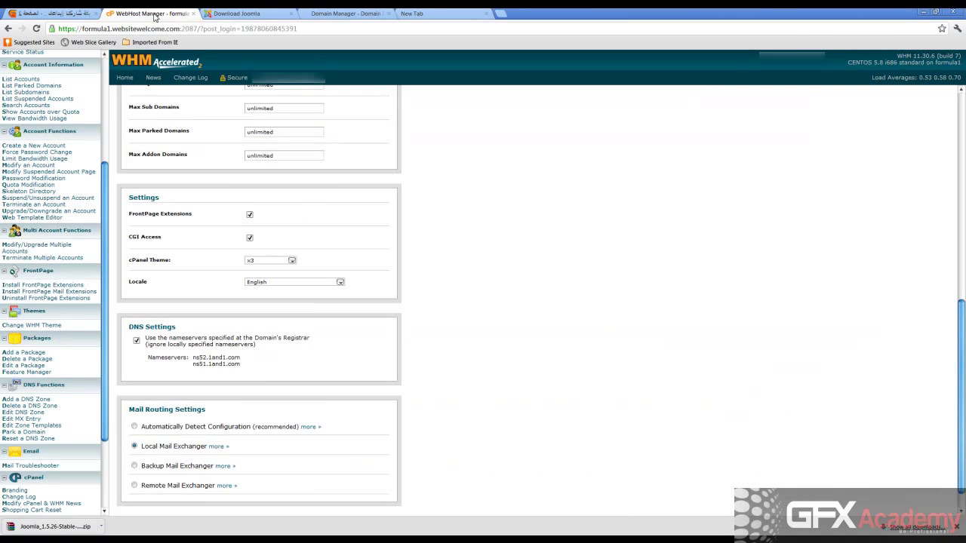
{"action": "left_click", "coordinate": [136, 341]}
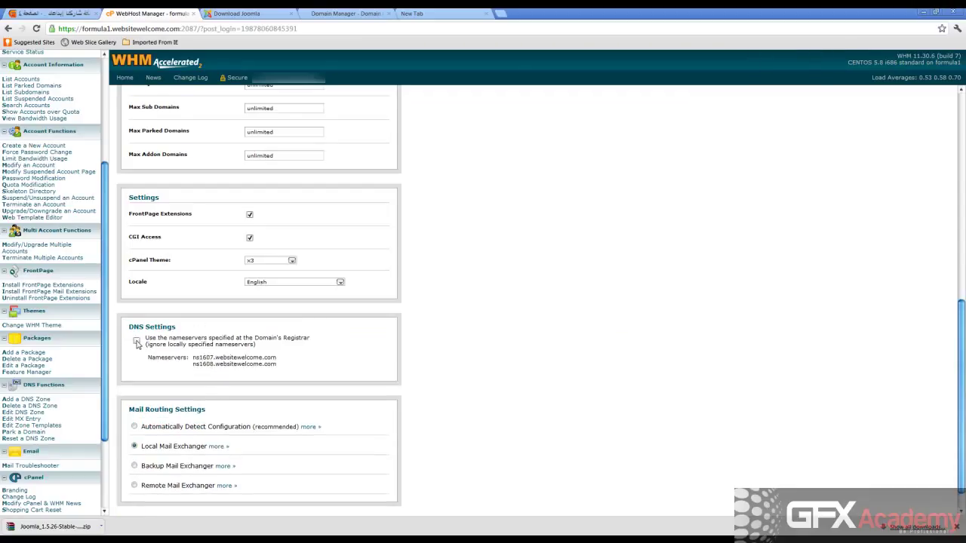
{"action": "left_click", "coordinate": [137, 342]}
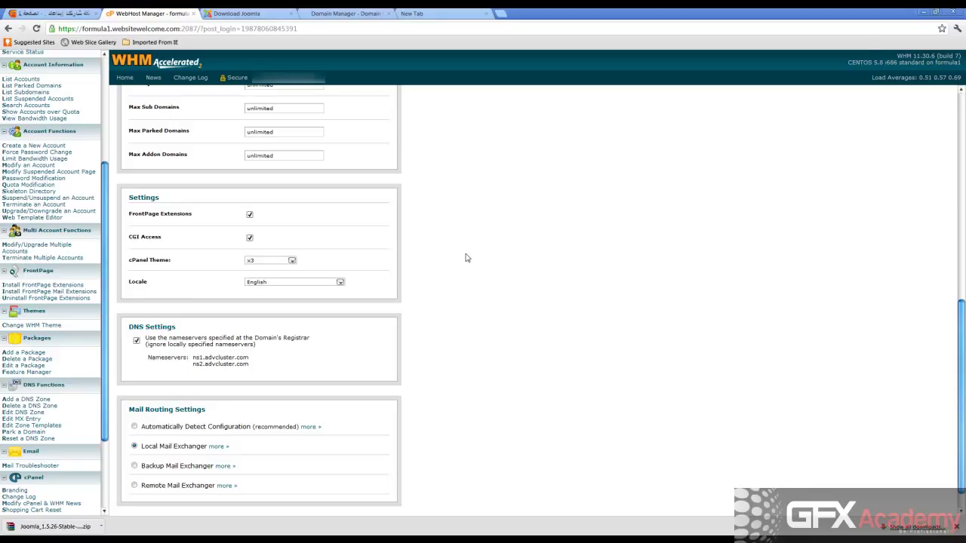
{"action": "scroll", "coordinate": [465, 257], "scroll_direction": "down", "scroll_amount": 1}
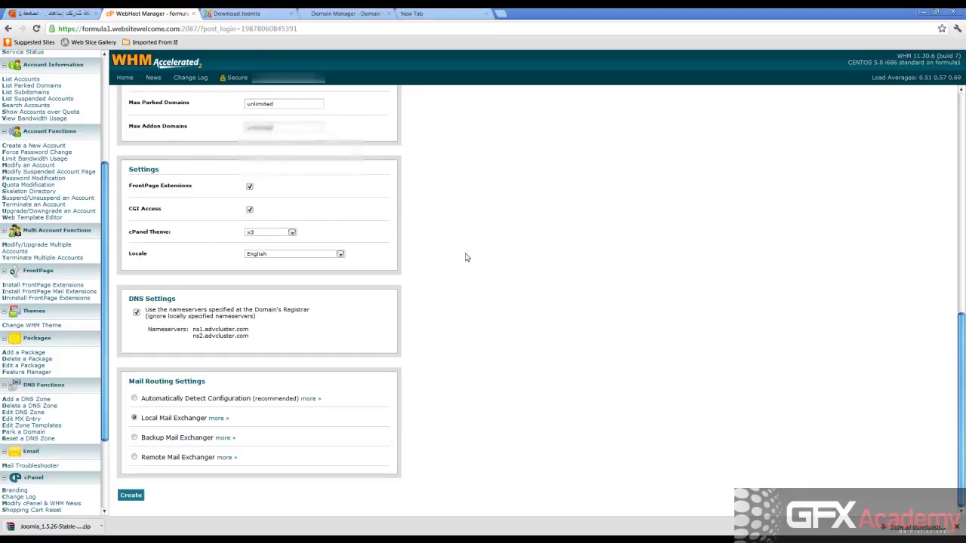
{"action": "scroll", "coordinate": [466, 257], "scroll_direction": "up", "scroll_amount": 4}
Pick a hosting package, then set Disk Space Quota to 1000 MB and Bandwidth Limit to 10000 MB.
{"action": "left_click", "coordinate": [302, 154]}
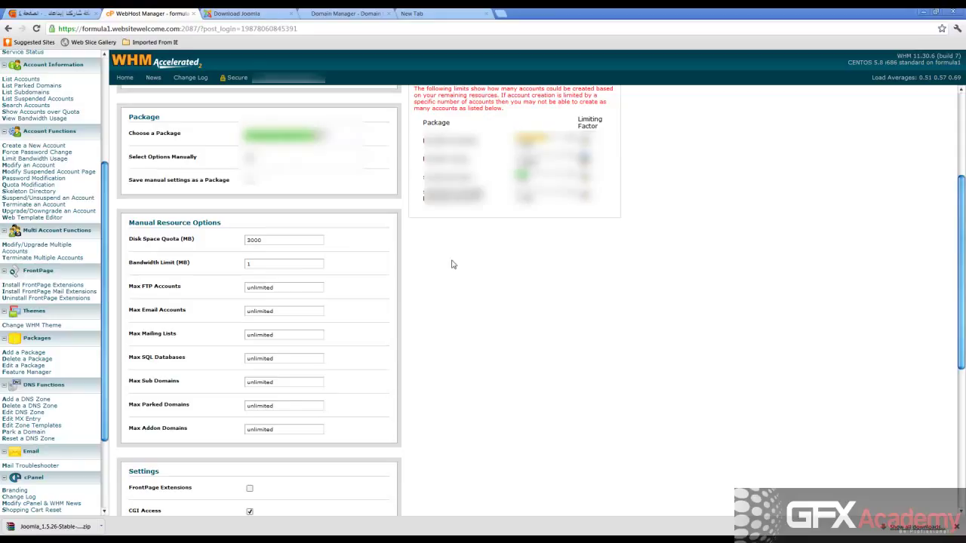
{"action": "left_click", "coordinate": [268, 264]}
{"action": "key", "text": "ctrl+a"}
{"action": "left_click", "coordinate": [283, 136]}
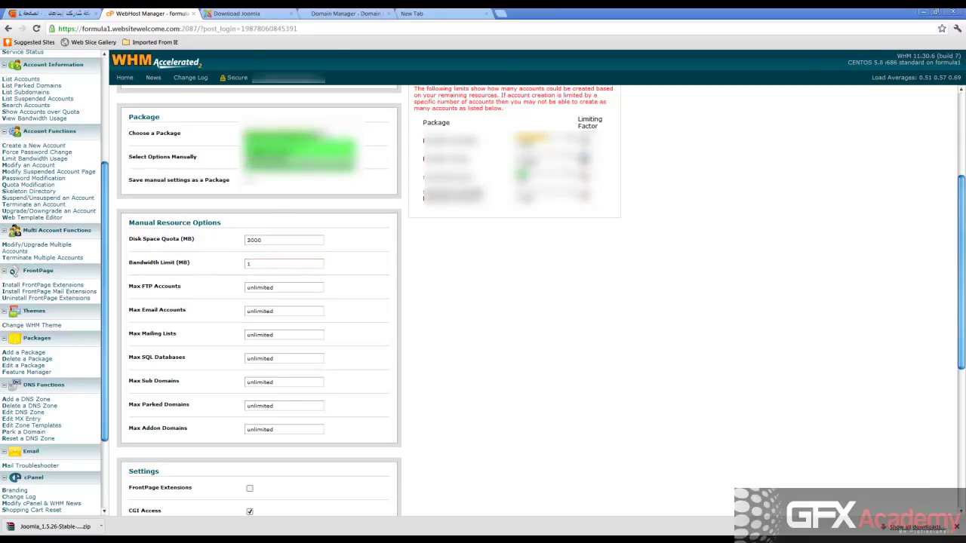
{"action": "left_click", "coordinate": [306, 170]}
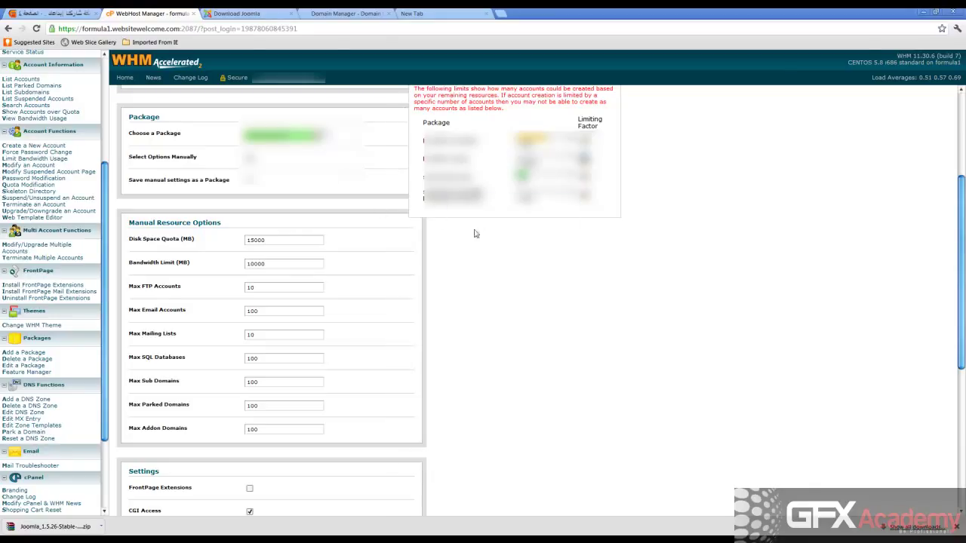
{"action": "left_click_drag", "start_coordinate": [287, 241], "coordinate": [215, 250]}
{"action": "type", "text": "100"}
{"action": "left_click", "coordinate": [275, 265]}
Set Max FTP, email, mailing lists, SQL databases, sub, parked and addon domains to unlimited.
{"action": "left_click_drag", "start_coordinate": [273, 287], "coordinate": [236, 294]}
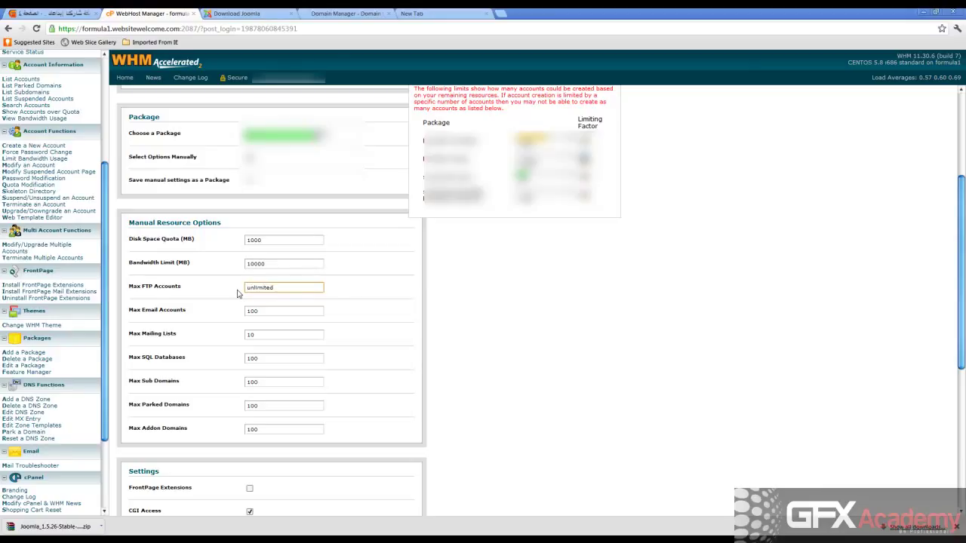
{"action": "key", "text": "ctrl+a"}
{"action": "key", "text": "ctrl+c"}
{"action": "left_click", "coordinate": [248, 310]}
{"action": "key", "text": "ctrl+a"}
{"action": "key", "text": "ctrl+v"}
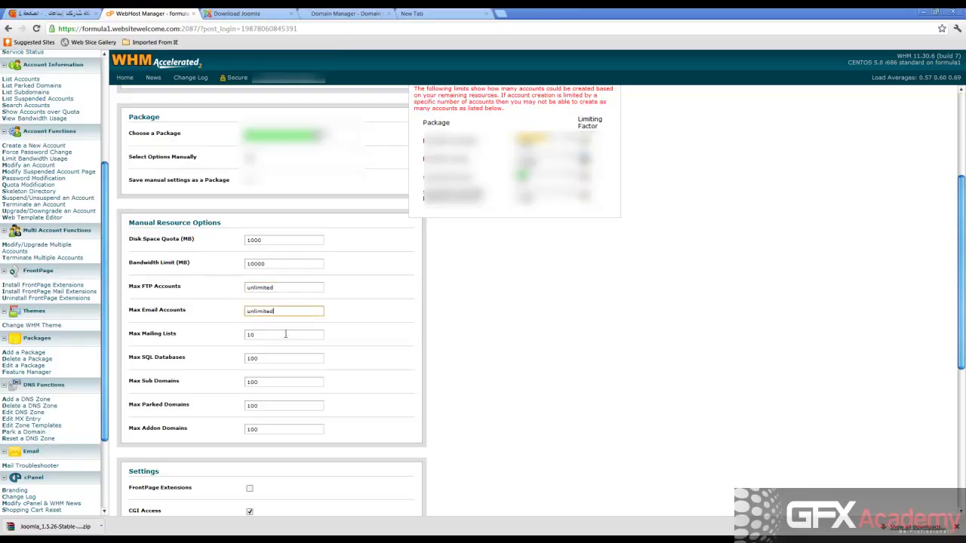
{"action": "left_click", "coordinate": [286, 334]}
{"action": "key", "text": "ctrl+a"}
{"action": "key", "text": "ctrl+v"}
{"action": "left_click", "coordinate": [248, 355]}
{"action": "key", "text": "ctrl+a"}
{"action": "key", "text": "ctrl+v"}
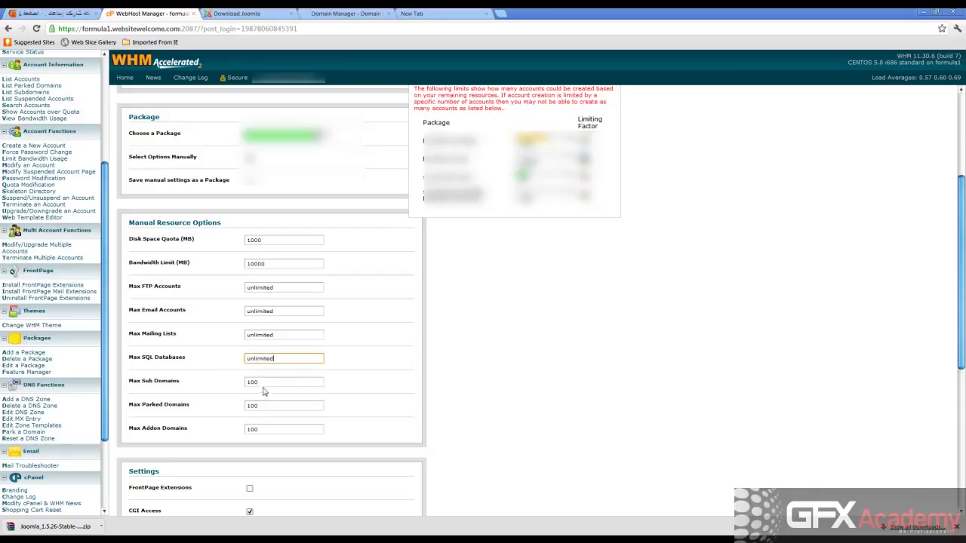
{"action": "left_click", "coordinate": [262, 385]}
{"action": "key", "text": "ctrl+a"}
{"action": "key", "text": "ctrl+v"}
{"action": "left_click", "coordinate": [252, 408]}
{"action": "key", "text": "ctrl+a"}
{"action": "key", "text": "ctrl+v"}
{"action": "left_click", "coordinate": [262, 429]}
{"action": "key", "text": "ctrl+a"}
{"action": "key", "text": "ctrl+v"}
{"action": "left_click", "coordinate": [448, 331]}
Turn on FrontPage Extensions for the new account.
{"action": "scroll", "coordinate": [448, 330], "scroll_direction": "down", "scroll_amount": 3}
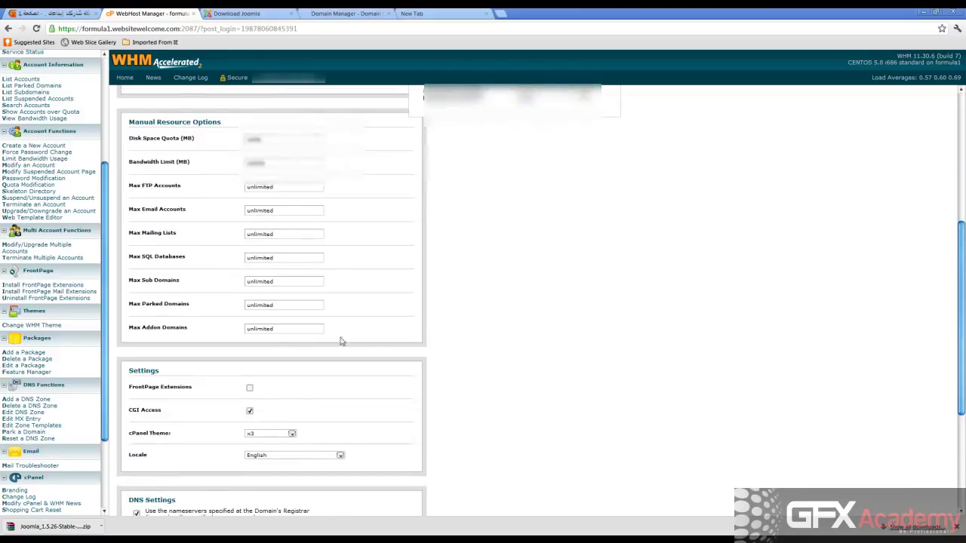
{"action": "scroll", "coordinate": [339, 340], "scroll_direction": "down", "scroll_amount": 3}
{"action": "left_click", "coordinate": [249, 287]}
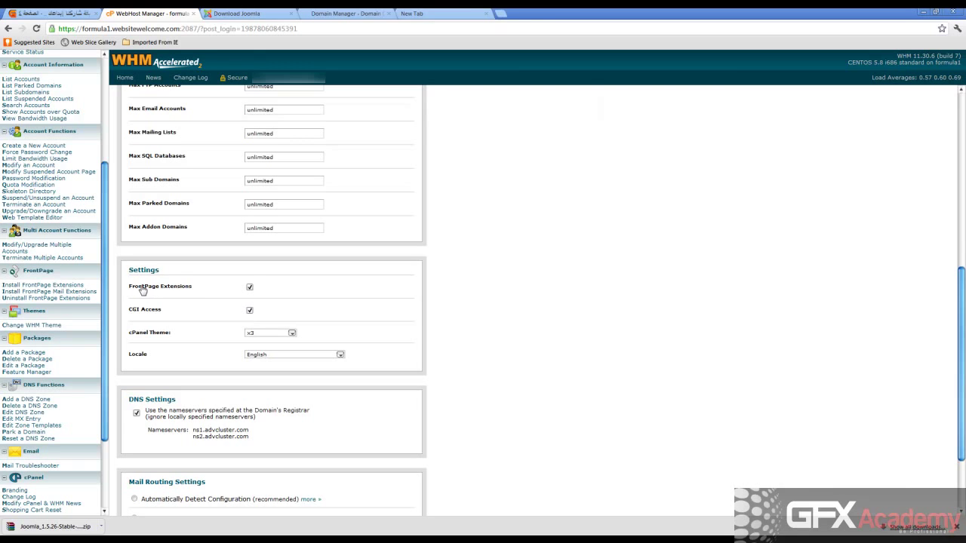
Keep English as the locale and x3 as the cPanel theme.
{"action": "scroll", "coordinate": [483, 306], "scroll_direction": "down", "scroll_amount": 3}
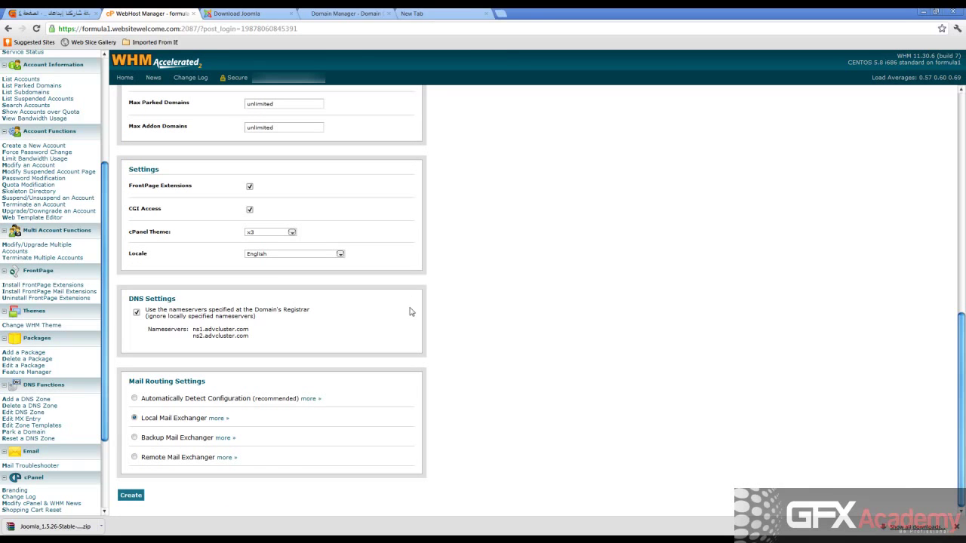
{"action": "left_click", "coordinate": [270, 255]}
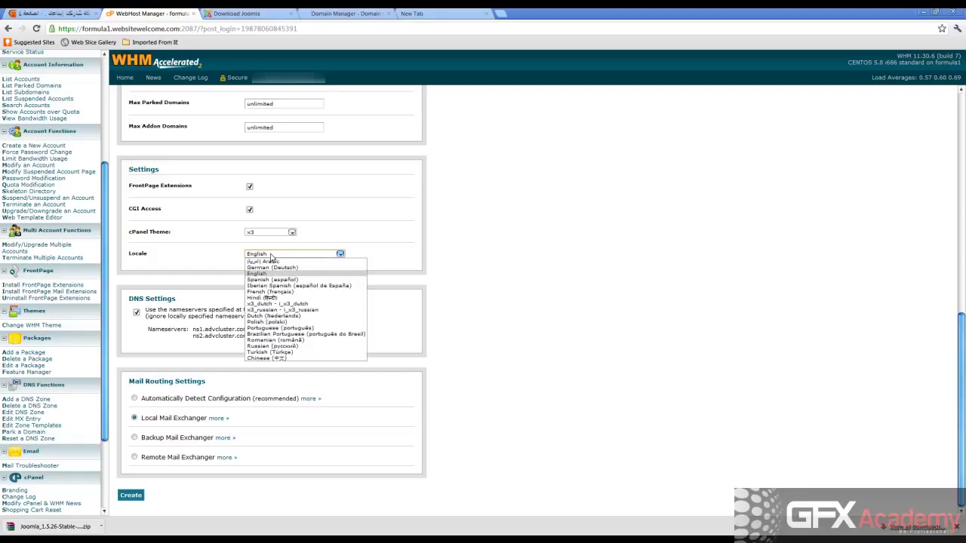
{"action": "left_click", "coordinate": [271, 257]}
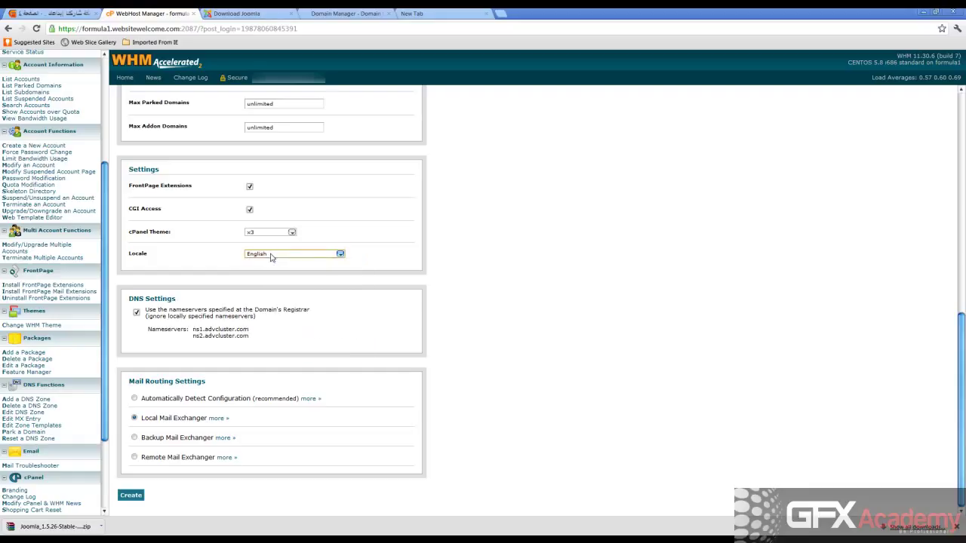
{"action": "left_click", "coordinate": [270, 234]}
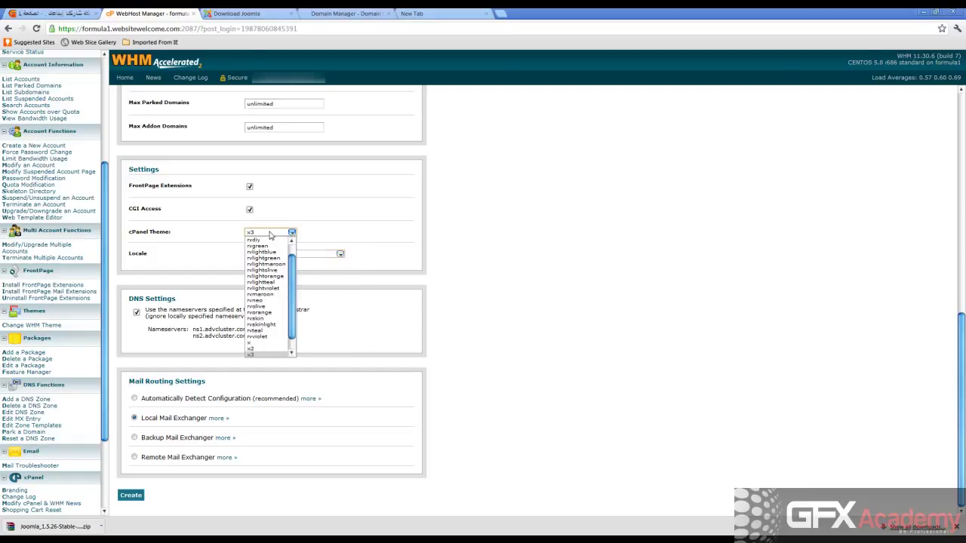
{"action": "scroll", "coordinate": [296, 264], "scroll_direction": "down", "scroll_amount": 2}
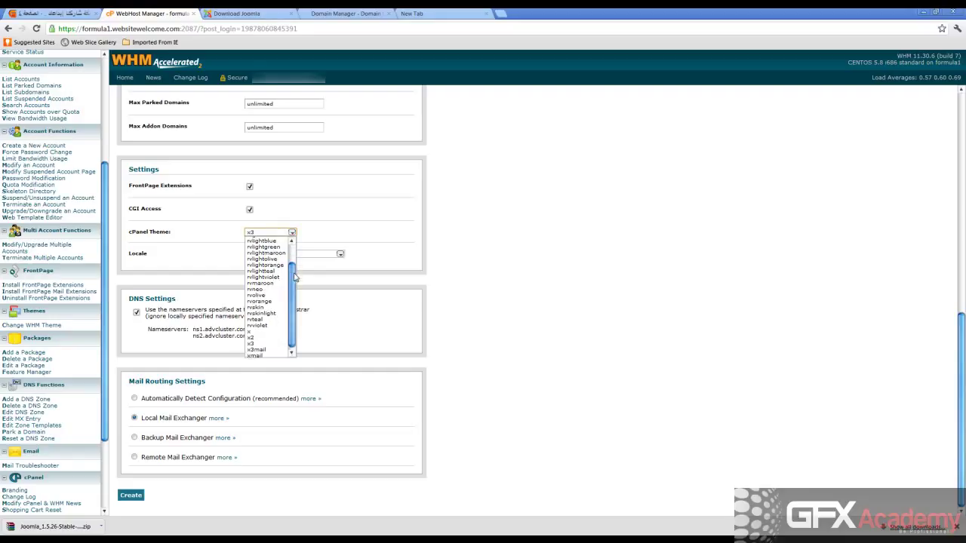
{"action": "left_click", "coordinate": [498, 210]}
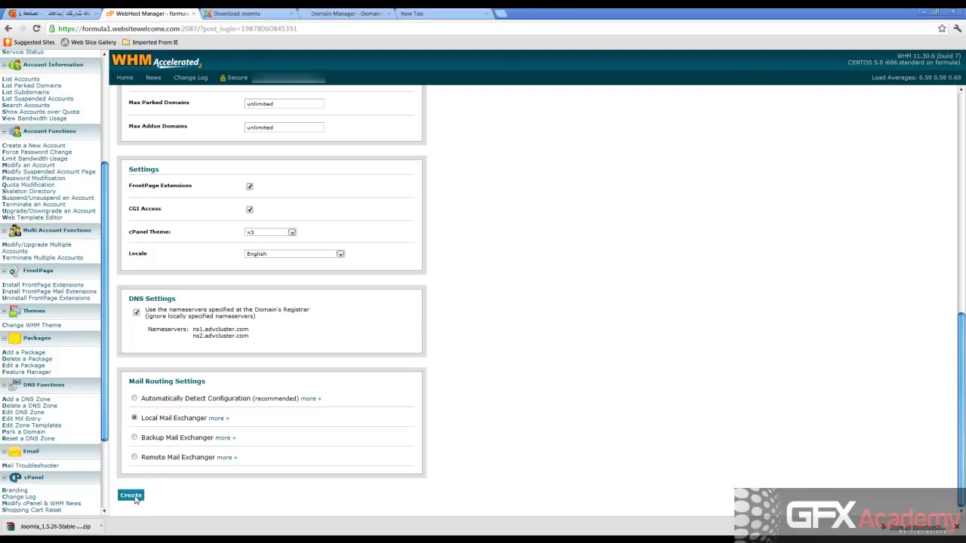
Create the advcluster.com hosting account and select its creation details on the results page.
{"action": "left_click", "coordinate": [135, 497]}
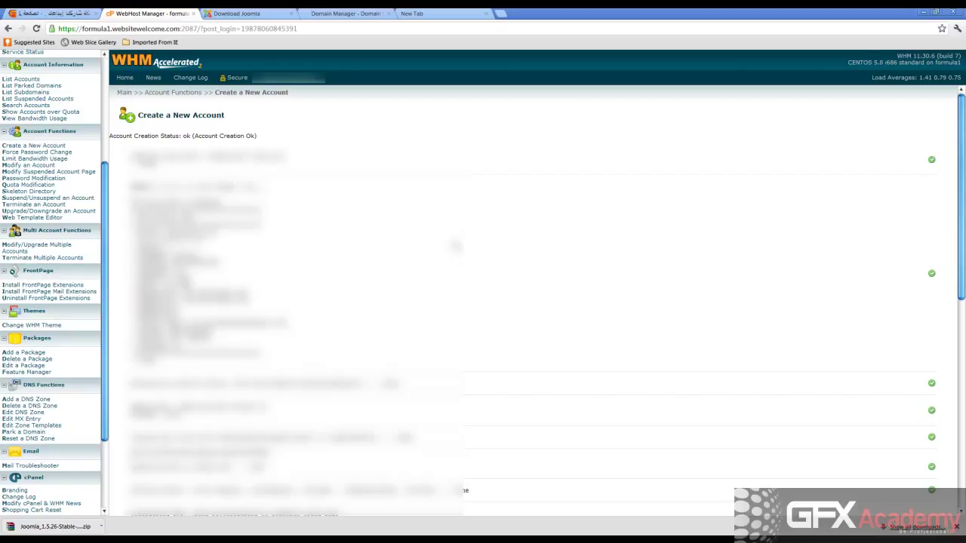
{"action": "scroll", "coordinate": [475, 238], "scroll_direction": "down", "scroll_amount": 10}
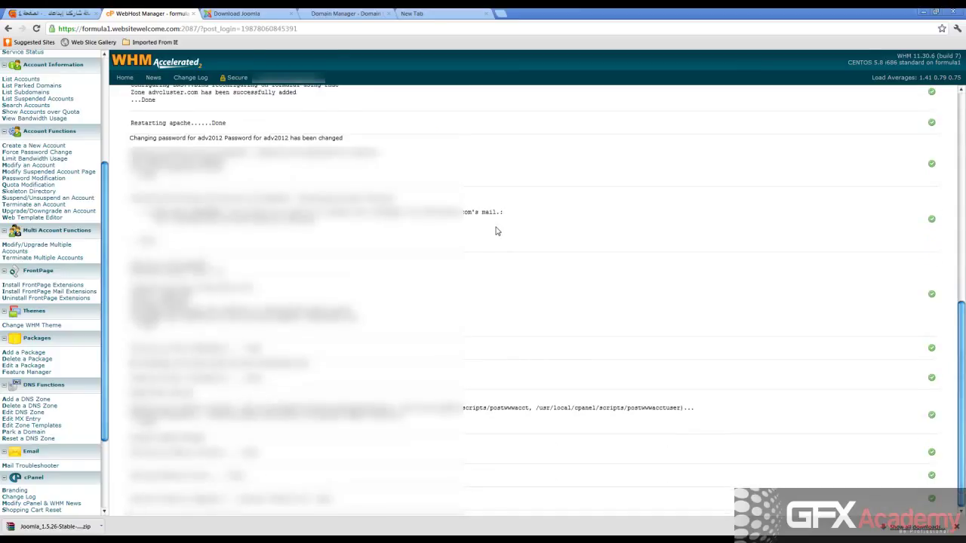
{"action": "scroll", "coordinate": [496, 231], "scroll_direction": "up", "scroll_amount": 10}
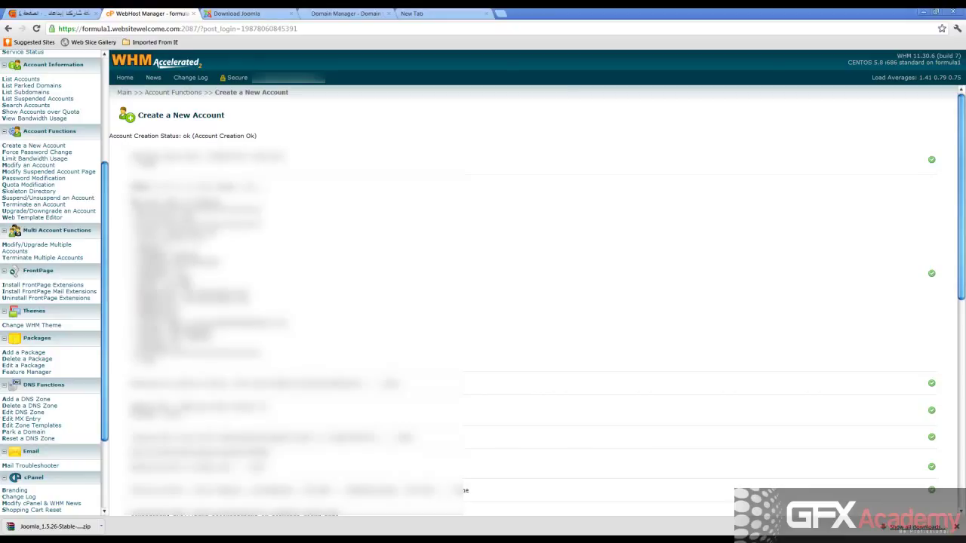
{"action": "left_click_drag", "start_coordinate": [163, 198], "coordinate": [151, 361]}
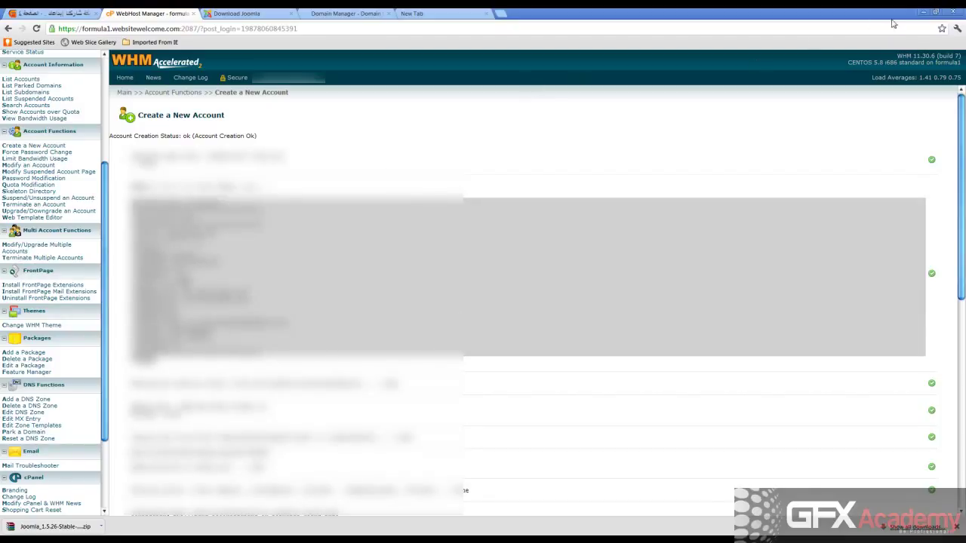
Minimize Chrome and add a New Text Document to the Windows desktop.
{"action": "left_click", "coordinate": [922, 13]}
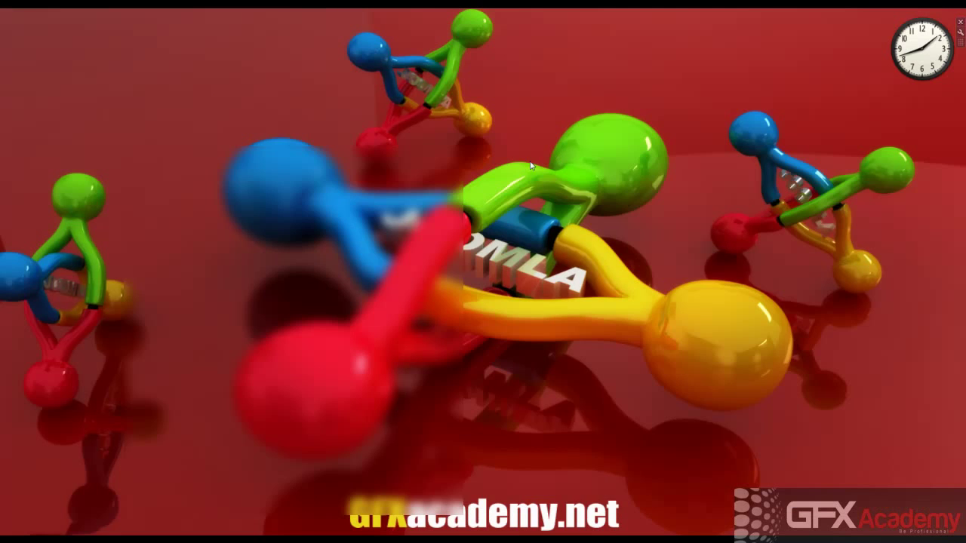
{"action": "right_click", "coordinate": [516, 165]}
{"action": "mouse_move", "coordinate": [571, 260]}
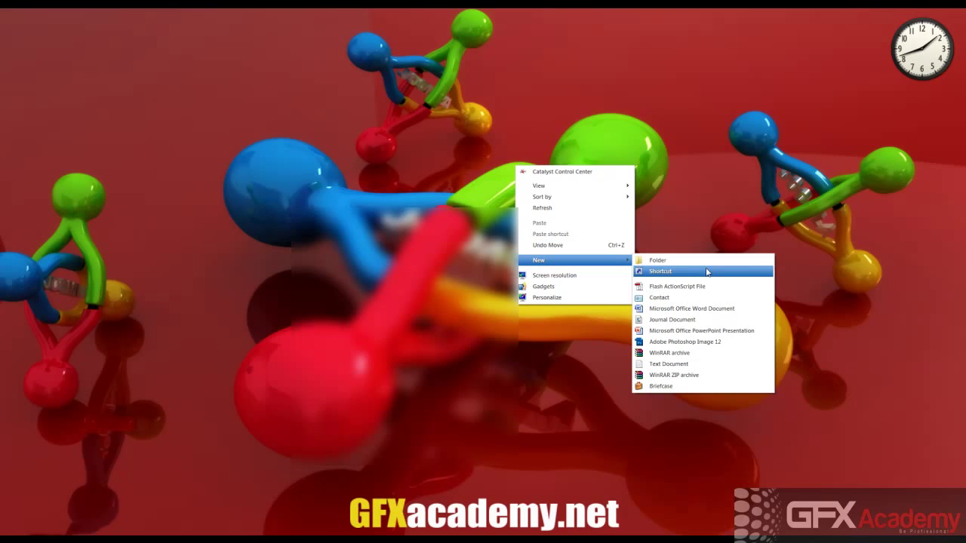
{"action": "left_click", "coordinate": [685, 364]}
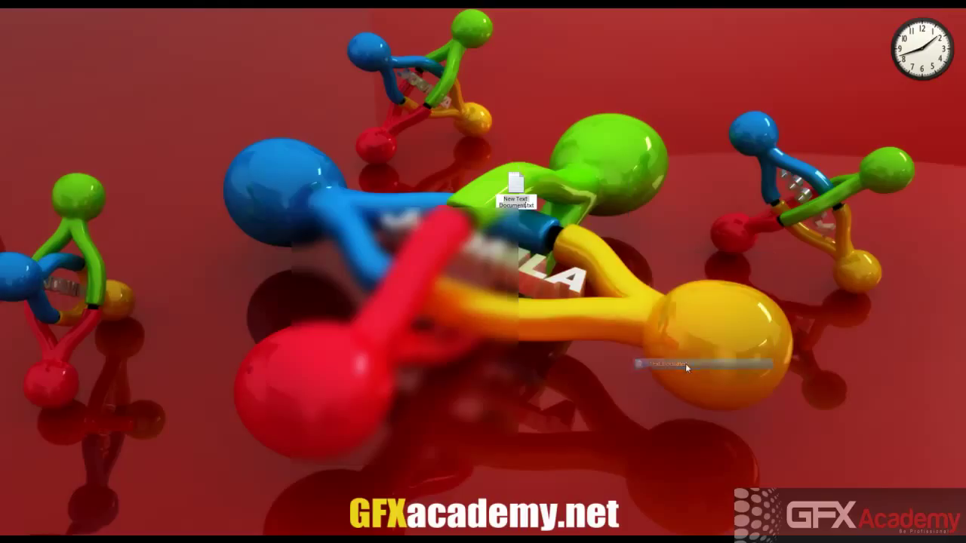
Paste the WHM account details into New Text Document.txt in WordPad, then minimize it.
{"action": "double_click", "coordinate": [518, 188]}
{"action": "key", "text": "ctrl+v"}
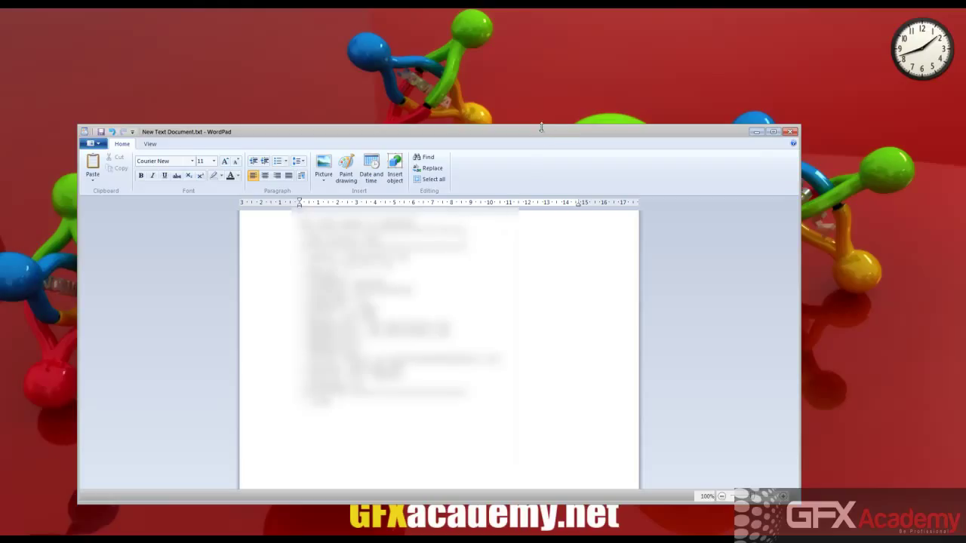
{"action": "left_click_drag", "start_coordinate": [538, 136], "coordinate": [542, 119]}
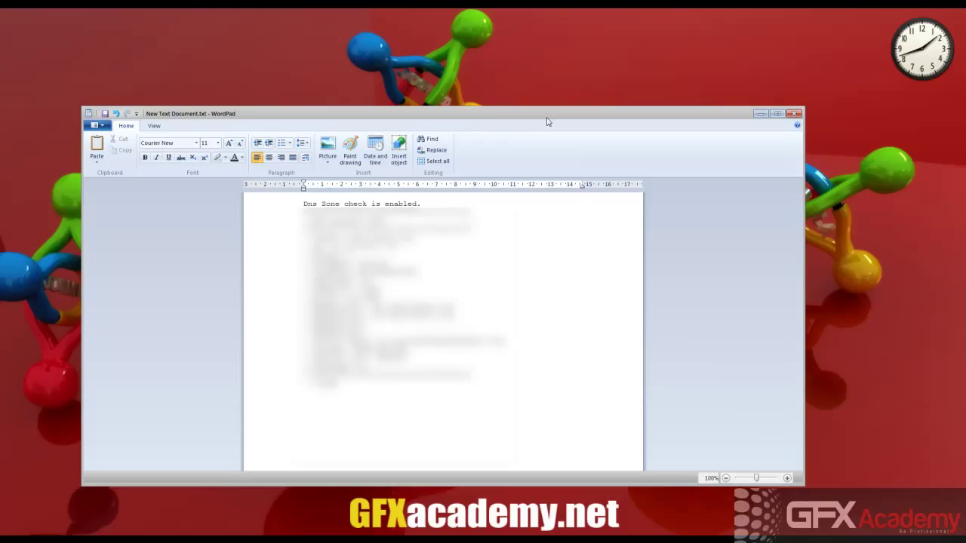
{"action": "left_click", "coordinate": [761, 113]}
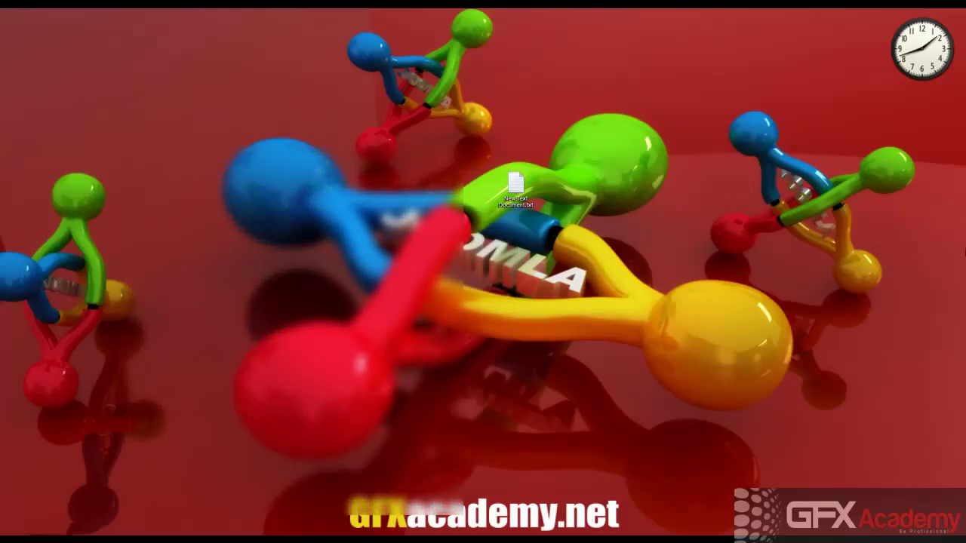
Bring back the WebHost Manager browser and try loading advcluster.com in the empty tab.
{"action": "mouse_move", "coordinate": [963, 285]}
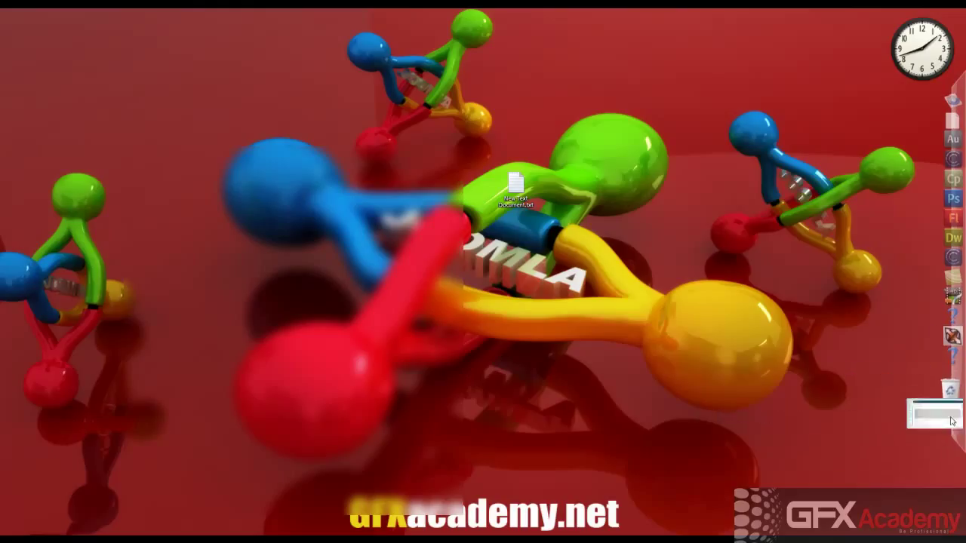
{"action": "left_click", "coordinate": [950, 427]}
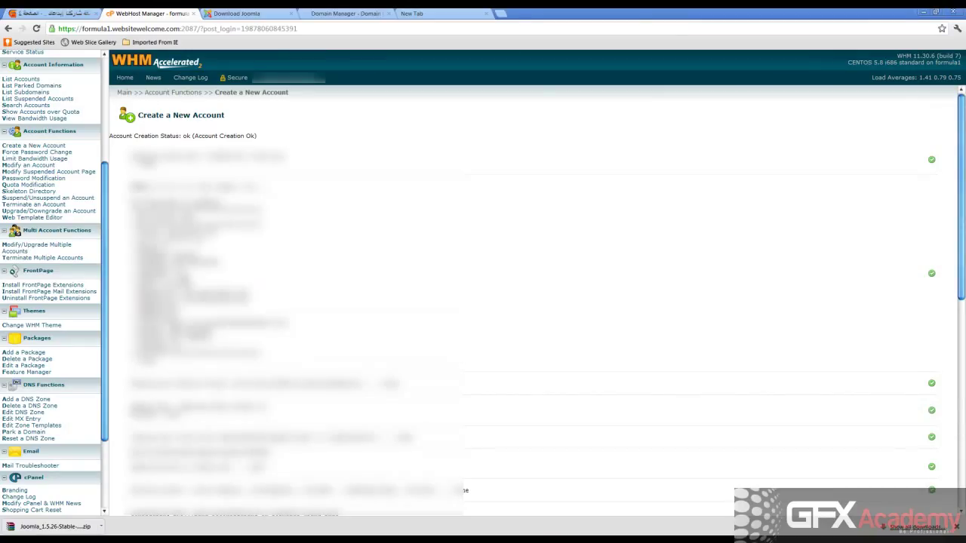
{"action": "left_click", "coordinate": [345, 14]}
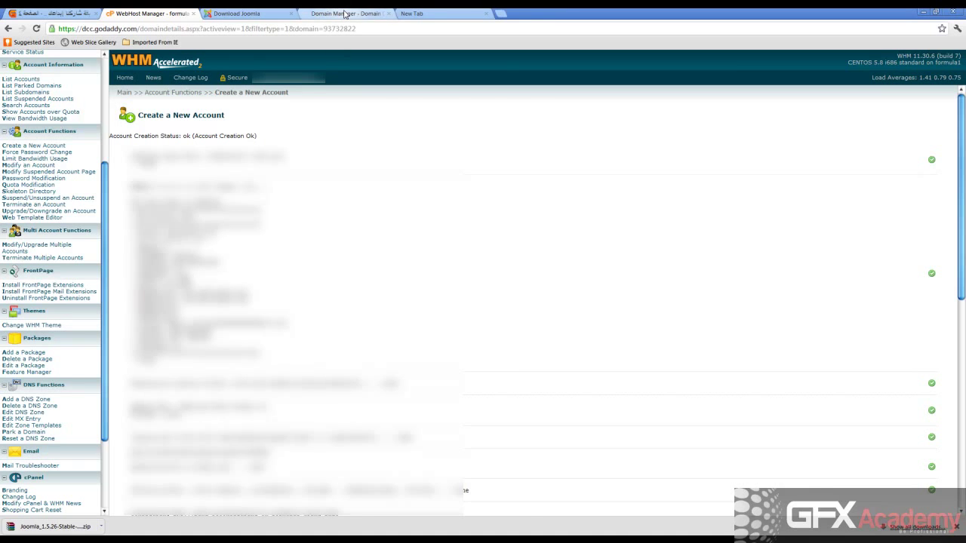
{"action": "left_click", "coordinate": [238, 14]}
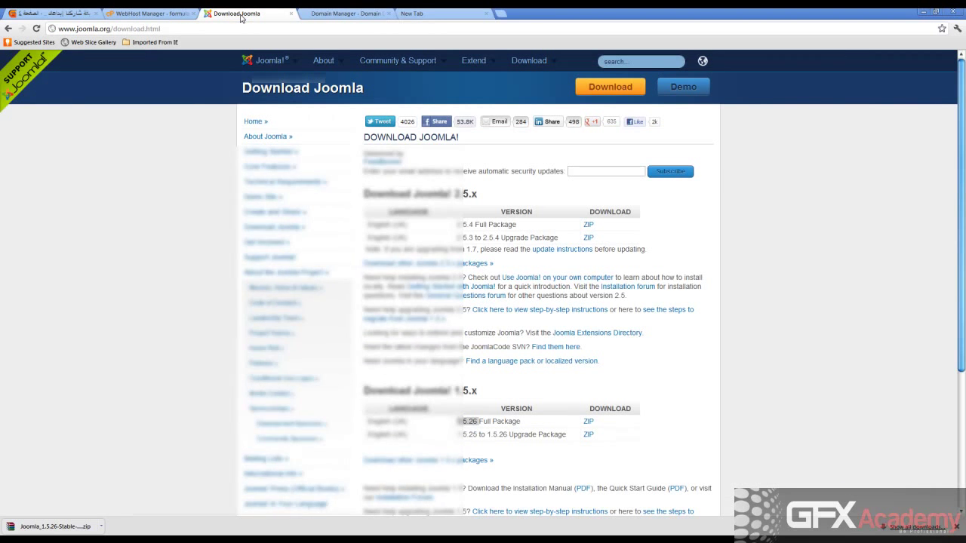
{"action": "left_click", "coordinate": [411, 14]}
{"action": "left_click", "coordinate": [160, 30]}
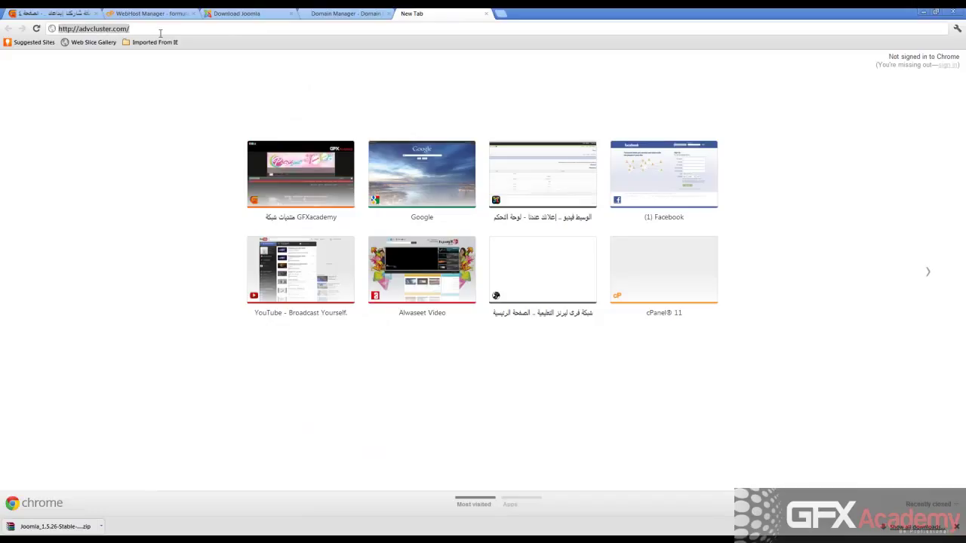
{"action": "key", "text": "Return"}
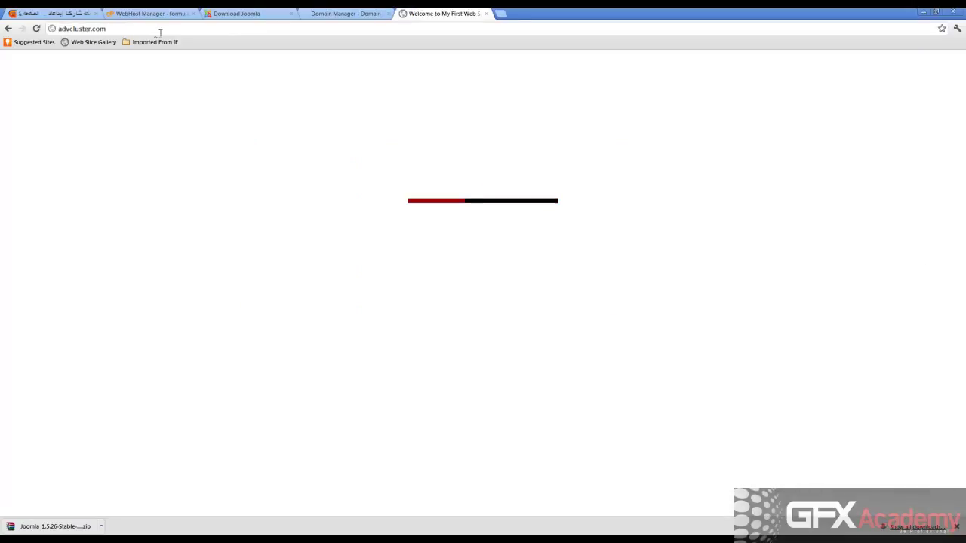
{"action": "left_click", "coordinate": [160, 33]}
{"action": "key", "text": "ctrl+c"}
{"action": "left_click", "coordinate": [128, 107]}
{"action": "key", "text": "ctrl+w"}
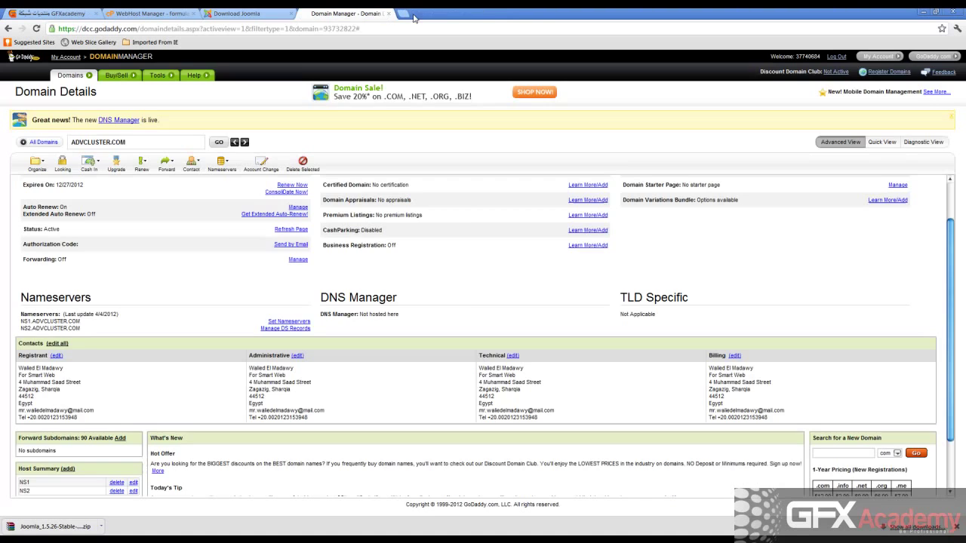
{"action": "key", "text": "ctrl+t"}
{"action": "key", "text": "ctrl+v"}
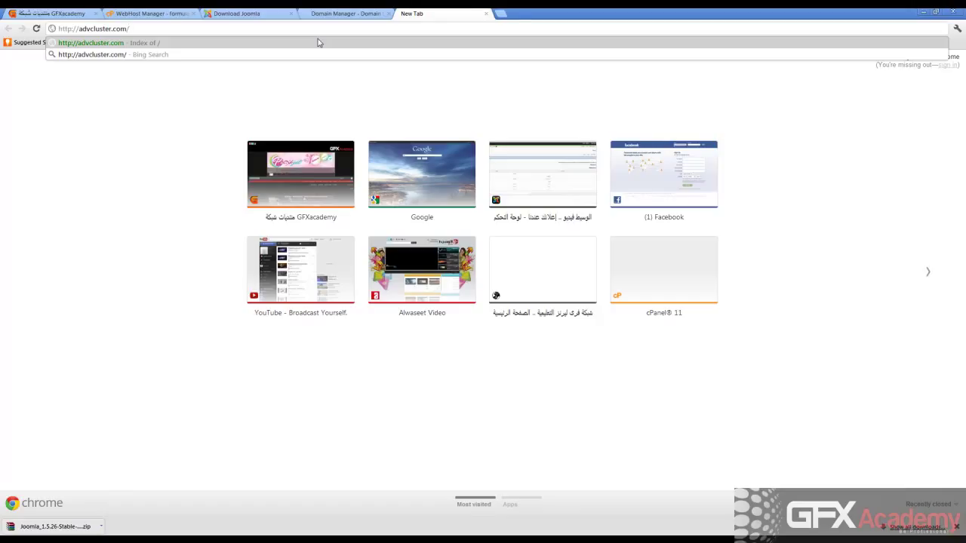
{"action": "key", "text": "Return"}
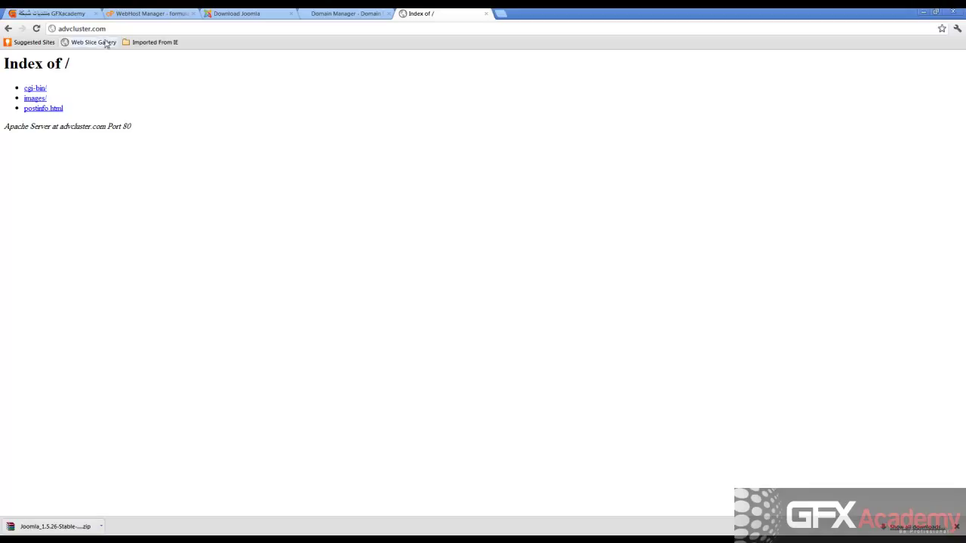
{"action": "left_click", "coordinate": [128, 29]}
{"action": "left_click", "coordinate": [128, 29]}
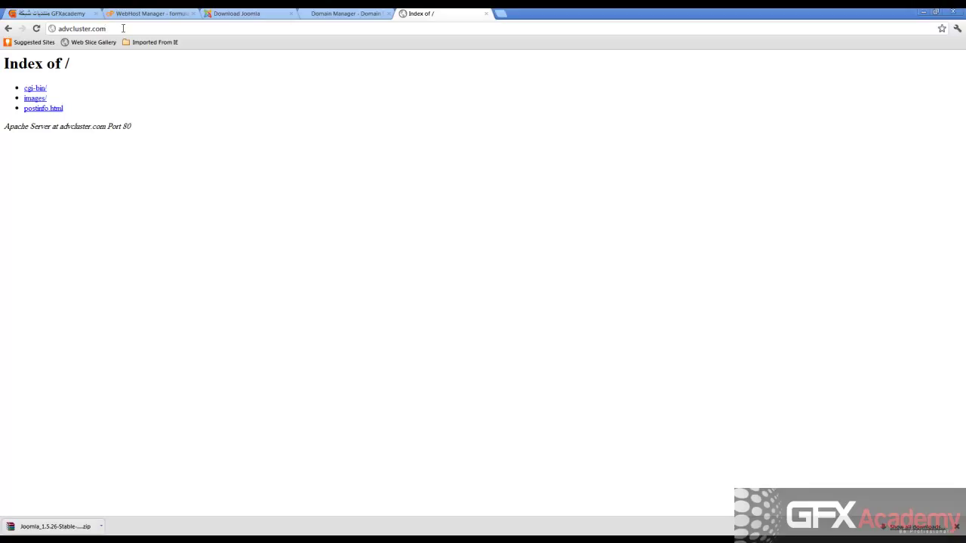
Open advcluster.com/cpanel and close the WebHost Manager, Joomla and domain tabs.
{"action": "type", "text": "/"}
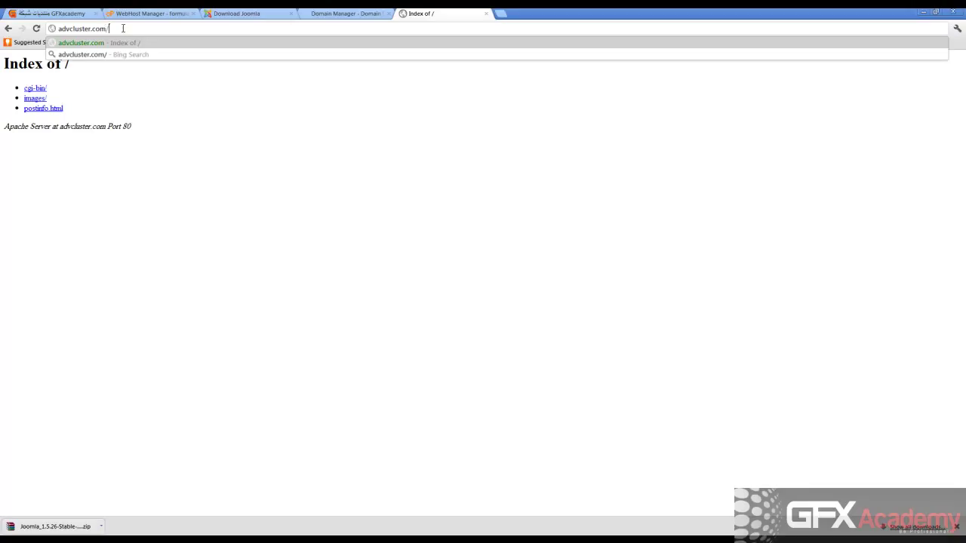
{"action": "type", "text": "cpanel"}
{"action": "key", "text": "Return"}
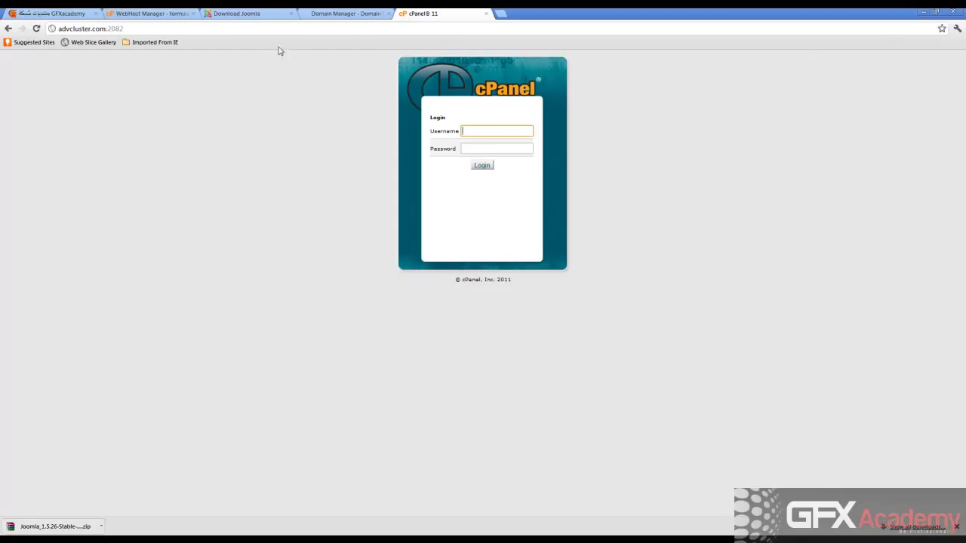
{"action": "left_click", "coordinate": [193, 13]}
{"action": "left_click", "coordinate": [192, 13]}
{"action": "left_click", "coordinate": [192, 13]}
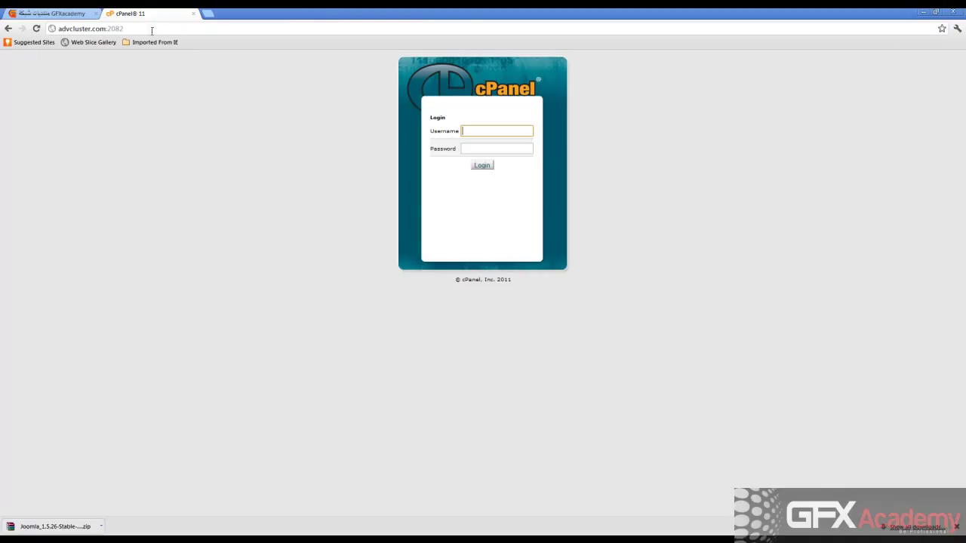
Sign in to cPanel with the account's username and password copied from the saved notes.
{"action": "left_click", "coordinate": [272, 4]}
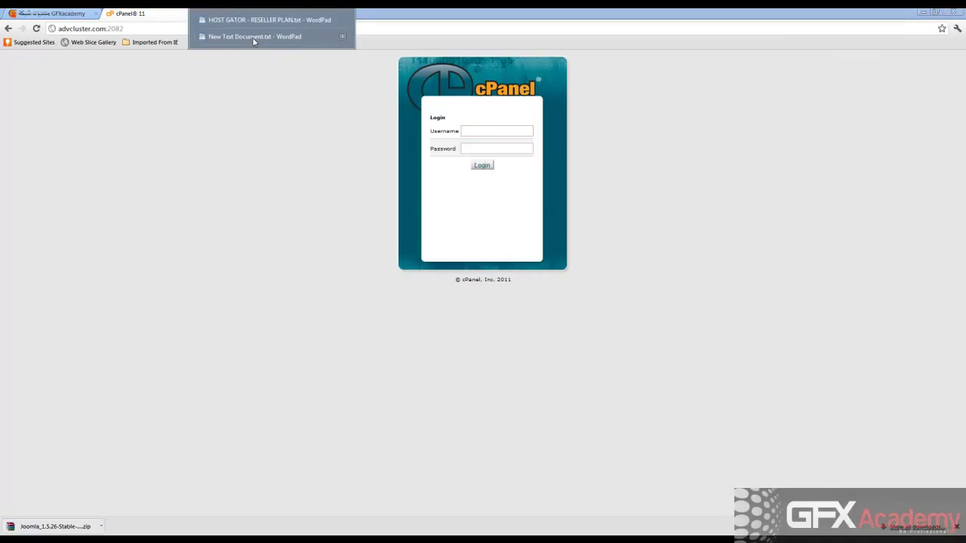
{"action": "left_click", "coordinate": [483, 131]}
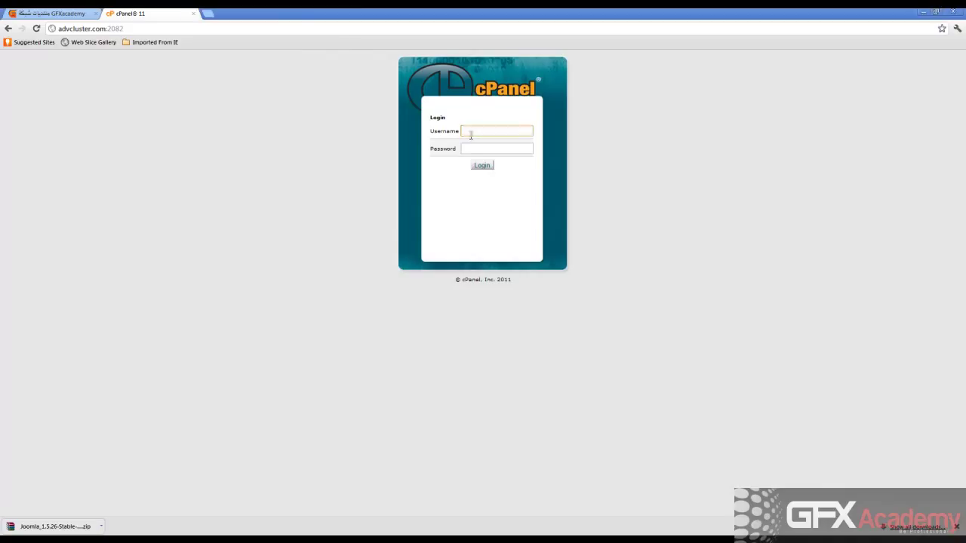
{"action": "left_click", "coordinate": [472, 146]}
{"action": "left_click", "coordinate": [272, 3]}
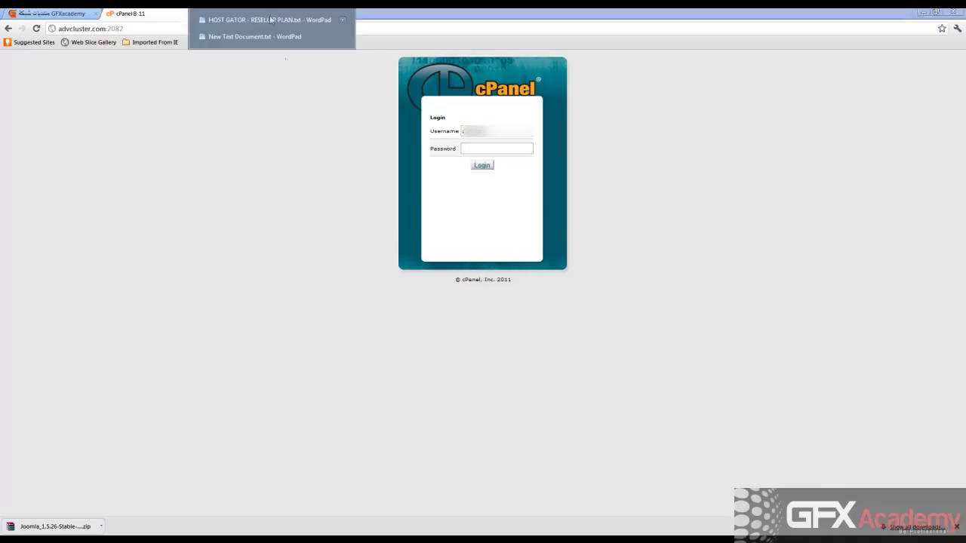
{"action": "left_click", "coordinate": [472, 148]}
{"action": "key", "text": "ctrl+v"}
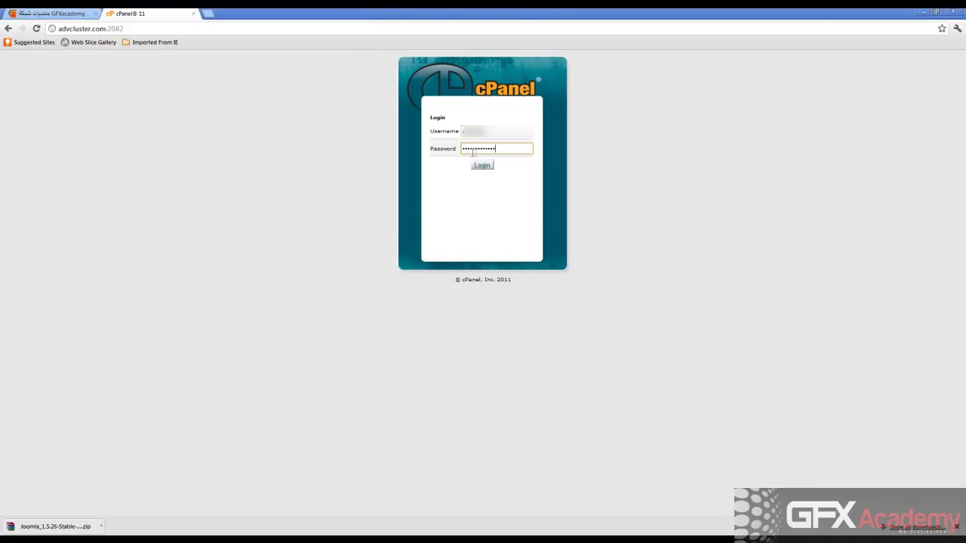
{"action": "left_click", "coordinate": [483, 166]}
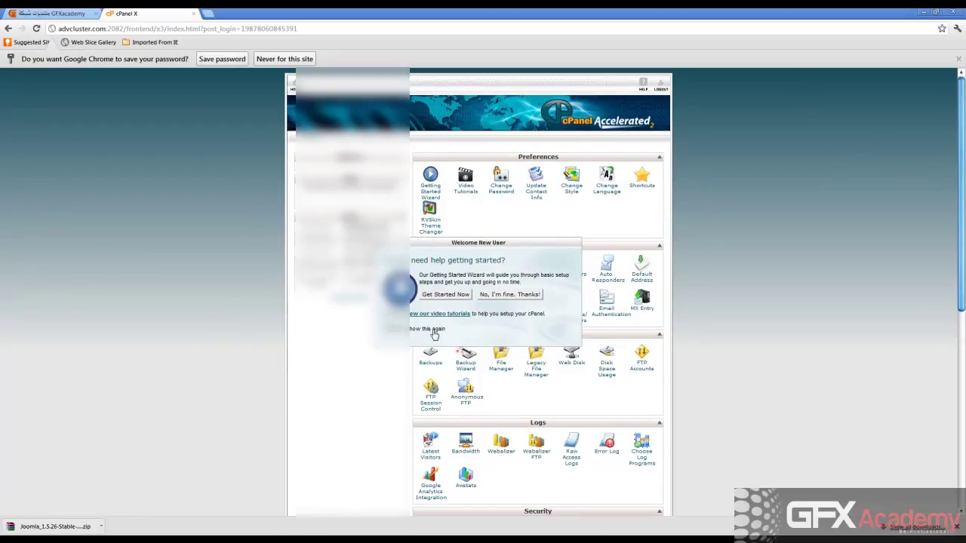
Dismiss the Welcome New User prompt with 'No, I'm fine, Thanks!' and expand the statistics list.
{"action": "left_click", "coordinate": [496, 299]}
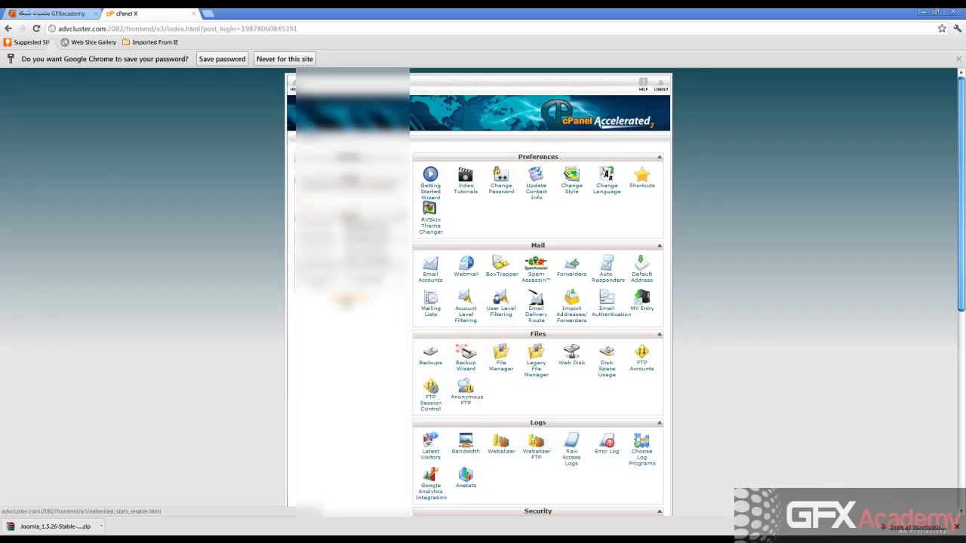
{"action": "left_click", "coordinate": [347, 300]}
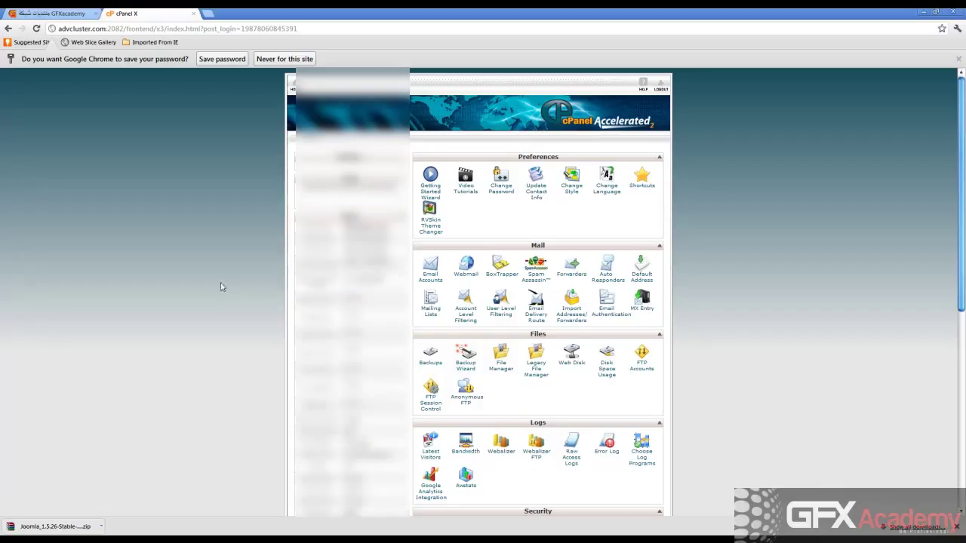
{"action": "scroll", "coordinate": [249, 271], "scroll_direction": "down", "scroll_amount": 2}
{"action": "scroll", "coordinate": [254, 276], "scroll_direction": "up", "scroll_amount": 1}
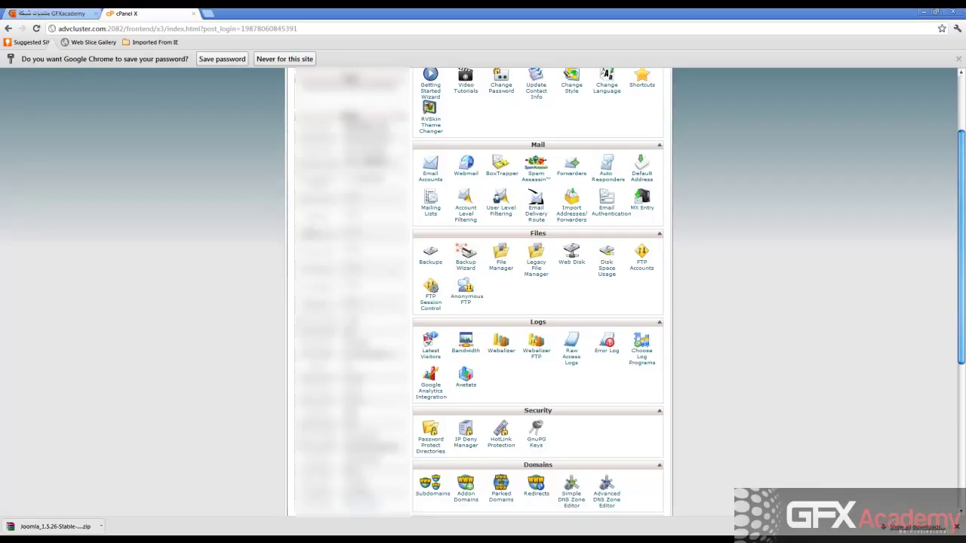
{"action": "scroll", "coordinate": [316, 312], "scroll_direction": "down", "scroll_amount": 2}
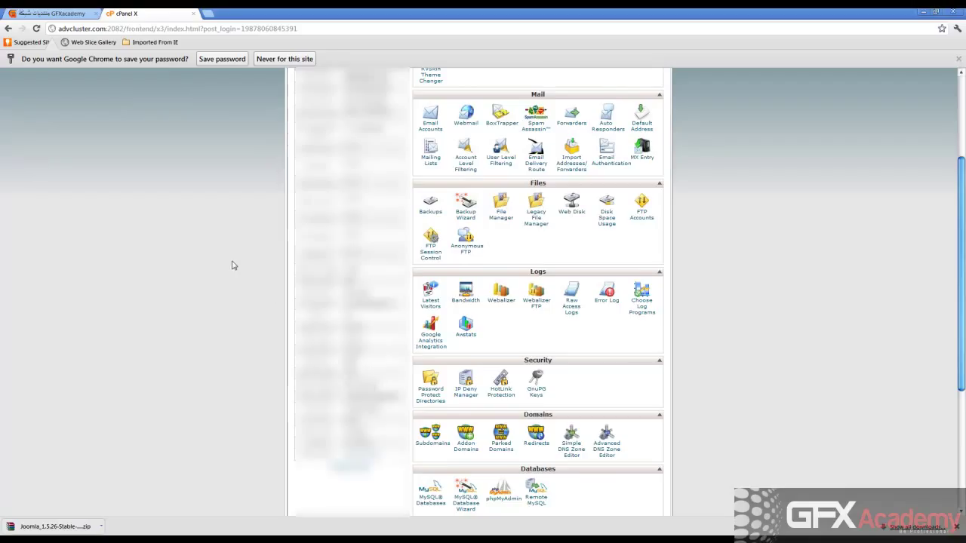
{"action": "scroll", "coordinate": [234, 264], "scroll_direction": "up", "scroll_amount": 1}
{"action": "scroll", "coordinate": [237, 261], "scroll_direction": "down", "scroll_amount": 2}
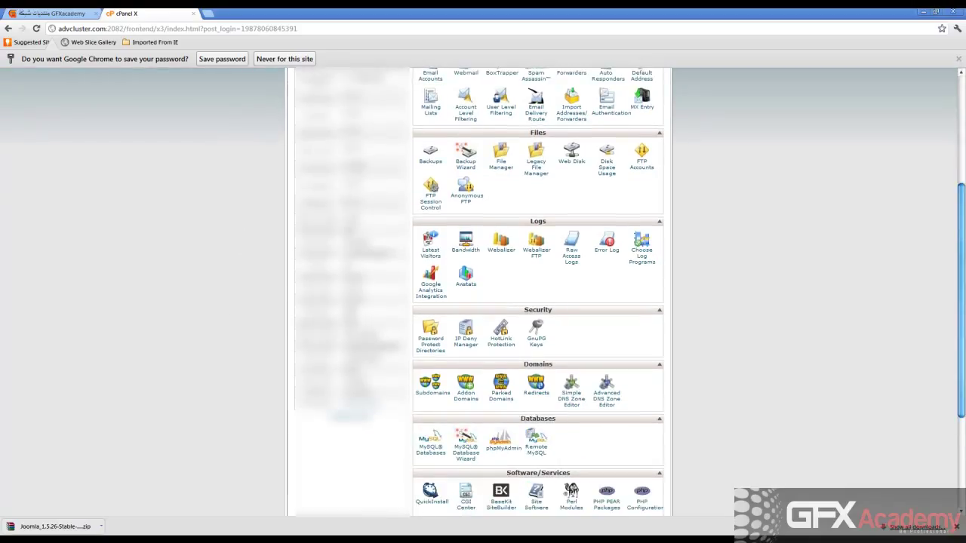
{"action": "scroll", "coordinate": [258, 251], "scroll_direction": "up", "scroll_amount": 5}
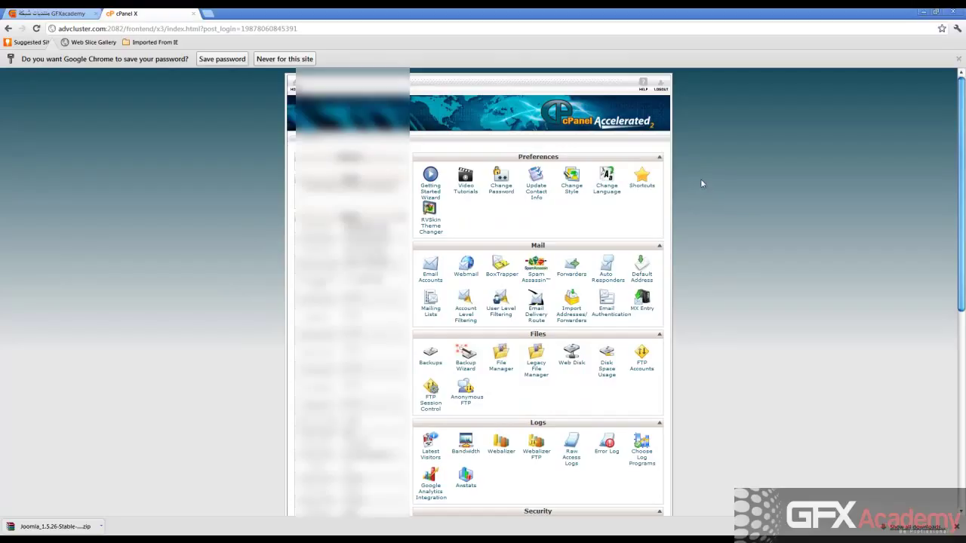
Set the cPanel language to Arabic and browse the Arabic dashboard.
{"action": "left_click", "coordinate": [607, 193]}
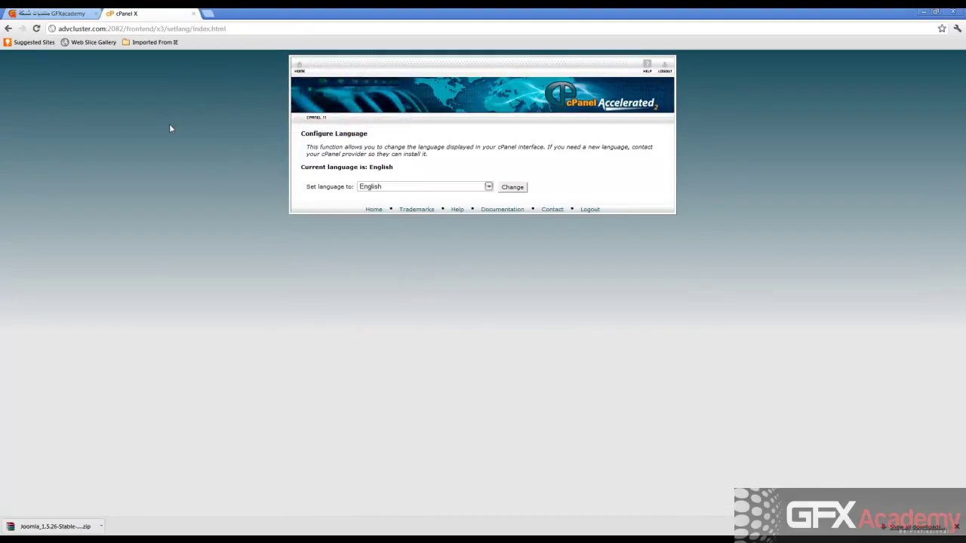
{"action": "left_click", "coordinate": [453, 186]}
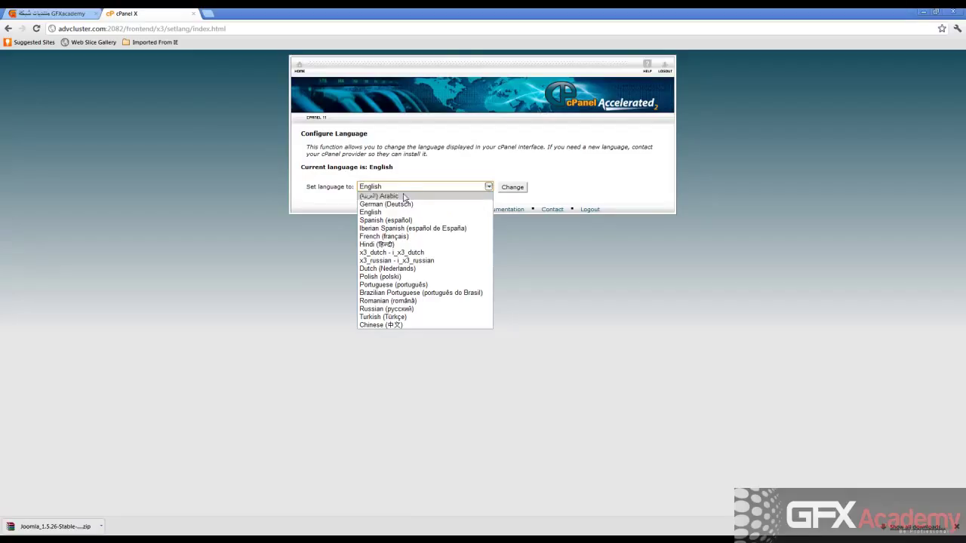
{"action": "left_click", "coordinate": [400, 199]}
{"action": "left_click", "coordinate": [510, 187]}
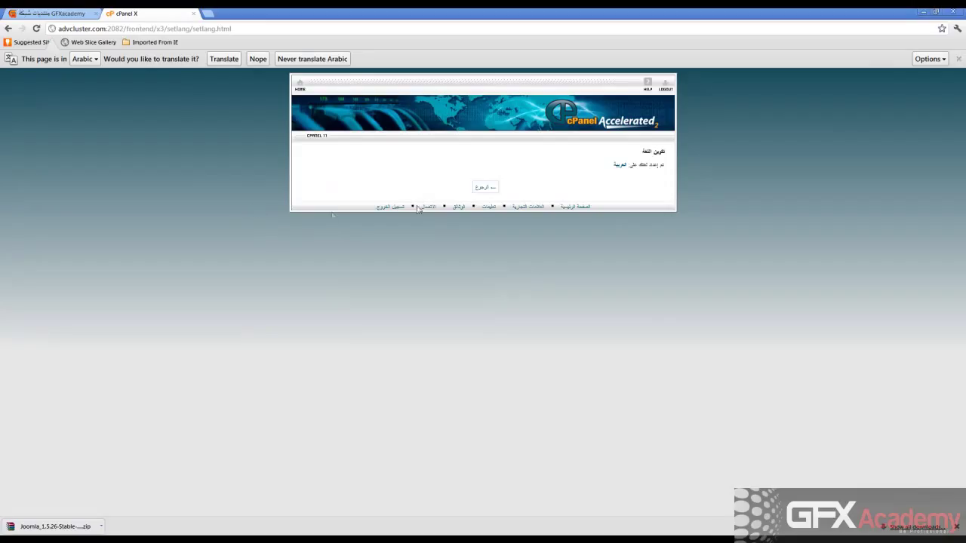
{"action": "left_click", "coordinate": [491, 187]}
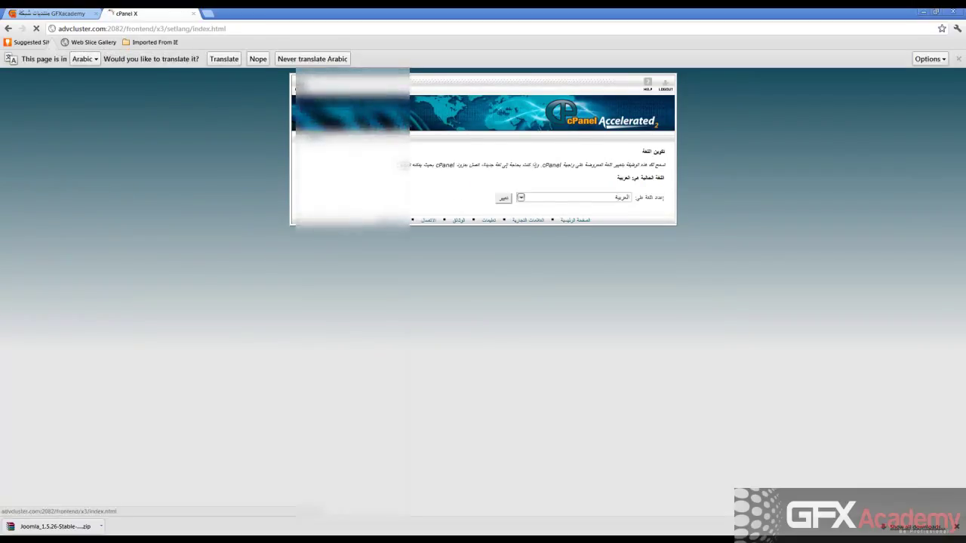
{"action": "scroll", "coordinate": [178, 202], "scroll_direction": "down", "scroll_amount": 5}
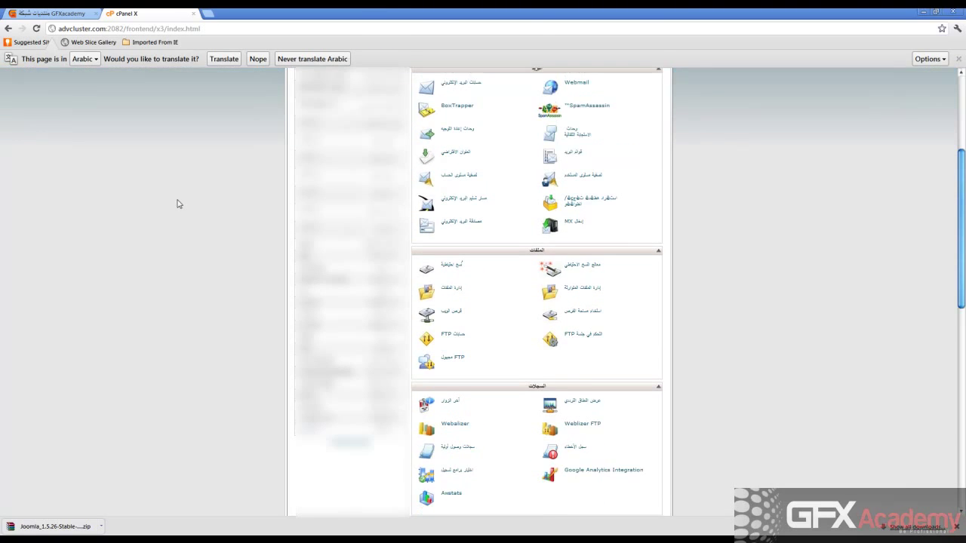
{"action": "scroll", "coordinate": [178, 201], "scroll_direction": "down", "scroll_amount": 5}
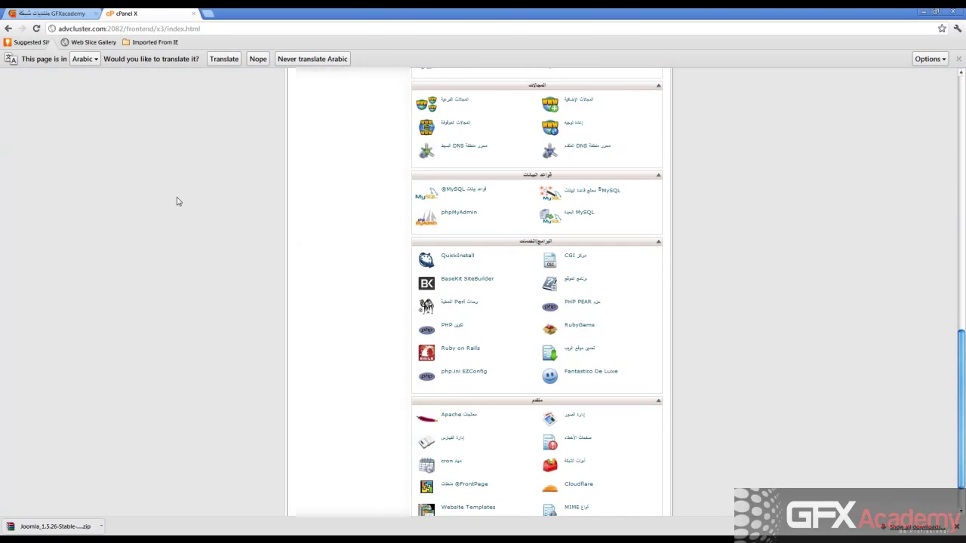
{"action": "scroll", "coordinate": [178, 201], "scroll_direction": "up", "scroll_amount": 8}
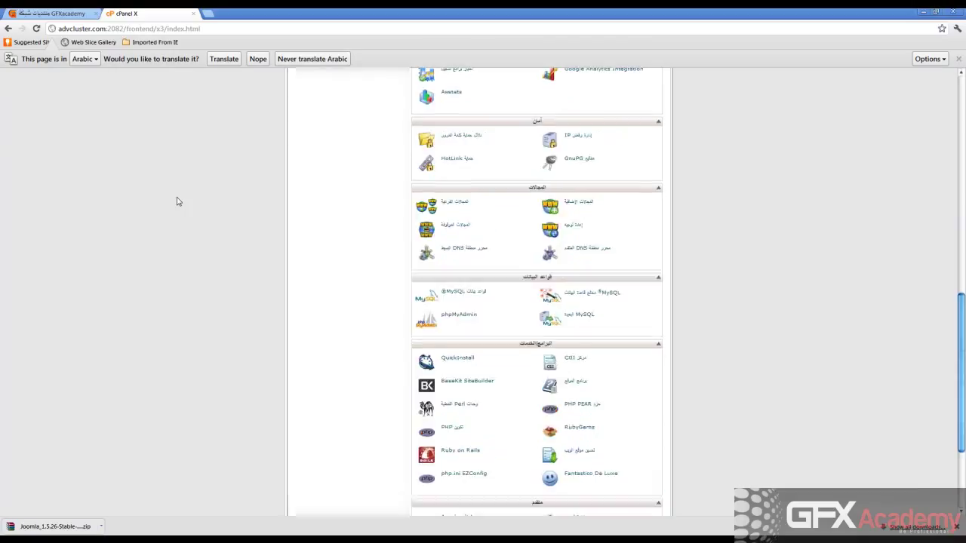
{"action": "scroll", "coordinate": [178, 202], "scroll_direction": "up", "scroll_amount": 2}
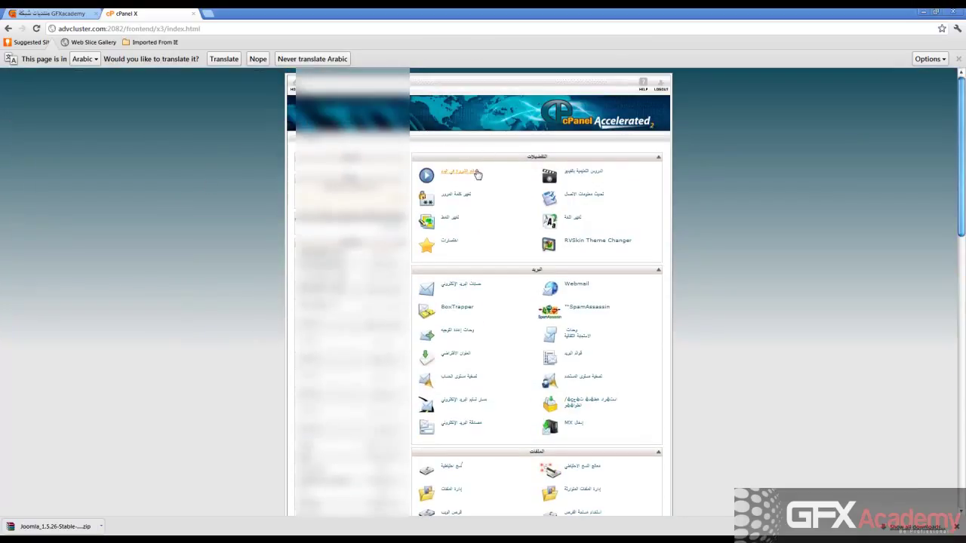
Choose English in the Change Language settings and apply it.
{"action": "left_click", "coordinate": [573, 221]}
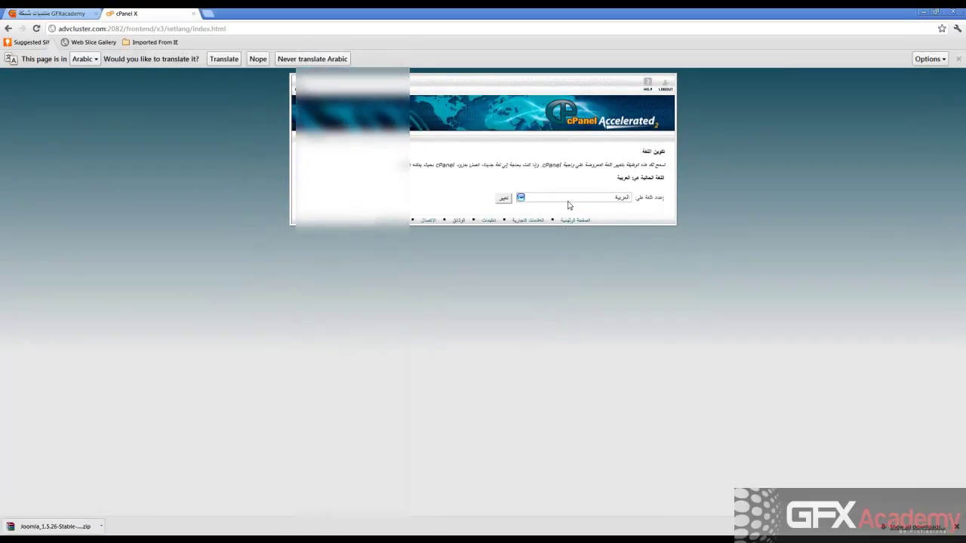
{"action": "left_click", "coordinate": [568, 199]}
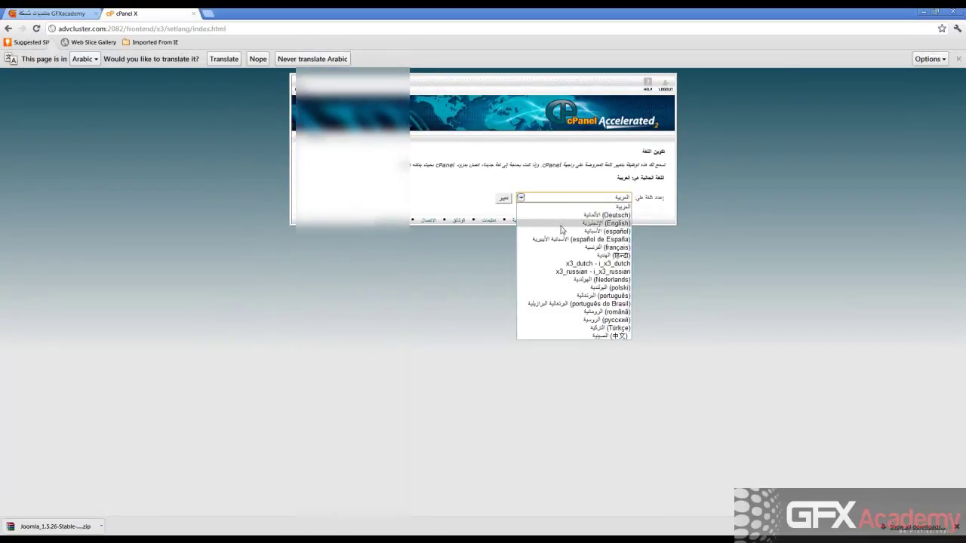
{"action": "left_click", "coordinate": [560, 224]}
{"action": "left_click", "coordinate": [504, 198]}
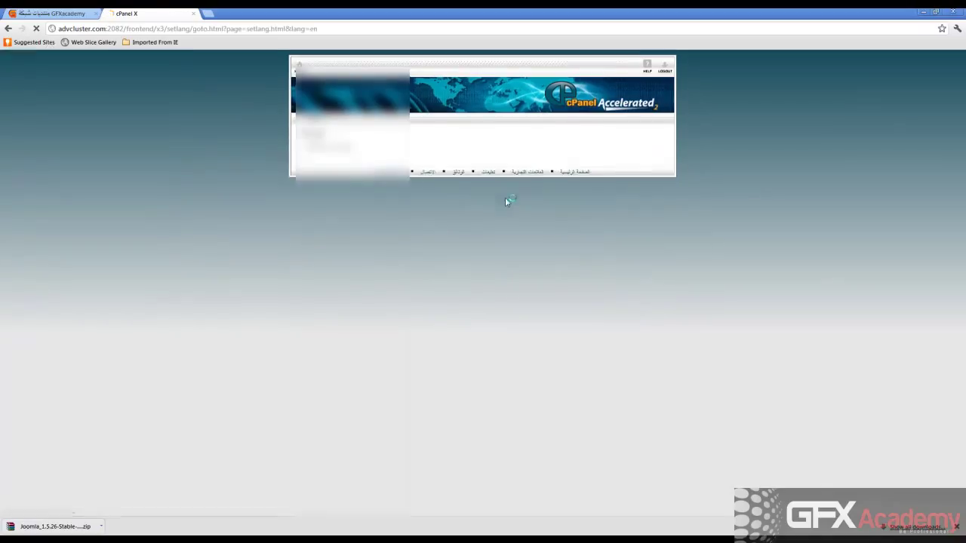